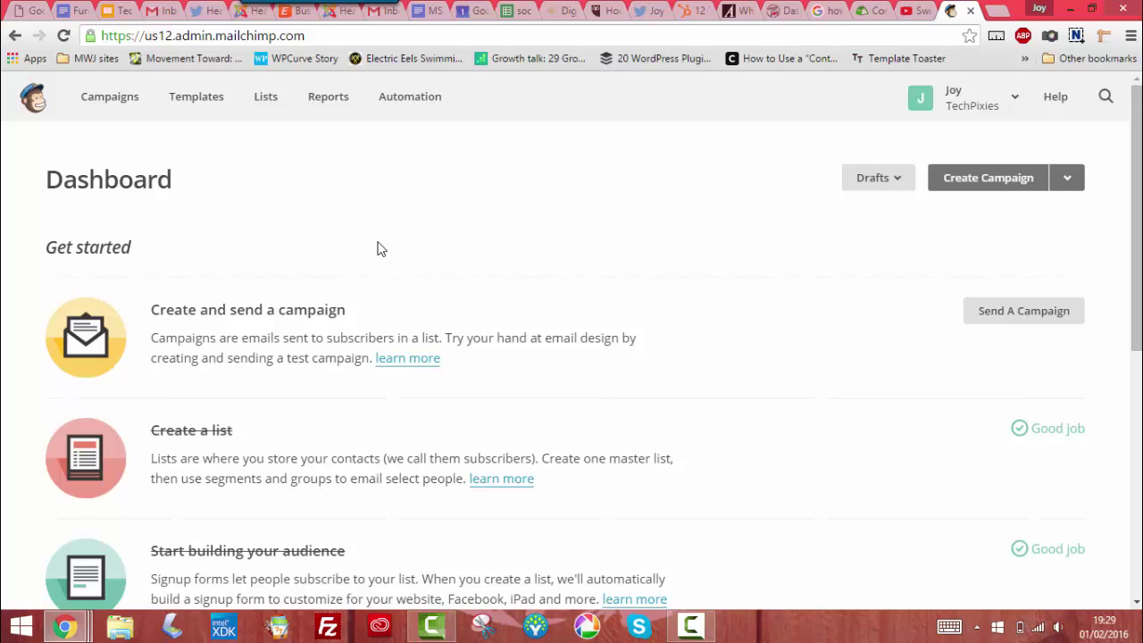
Go from the dashboard to the overview of all mailing lists.
click(276, 109)
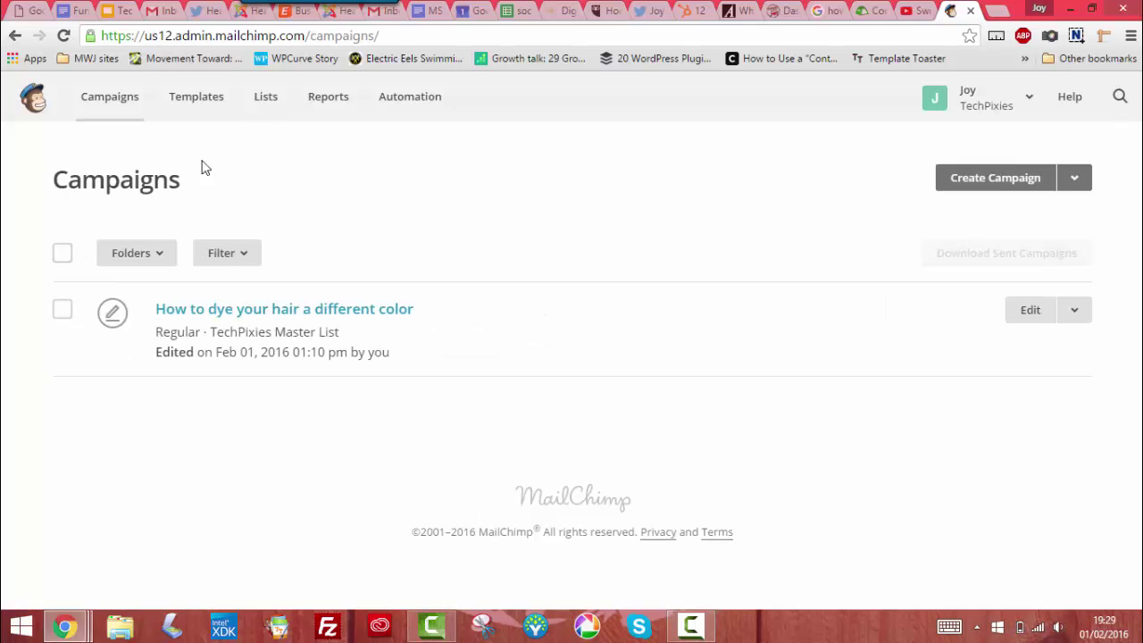
Open the TechPixies Master List's subscriber management options and reach its Groups page with Hair Color.
click(270, 110)
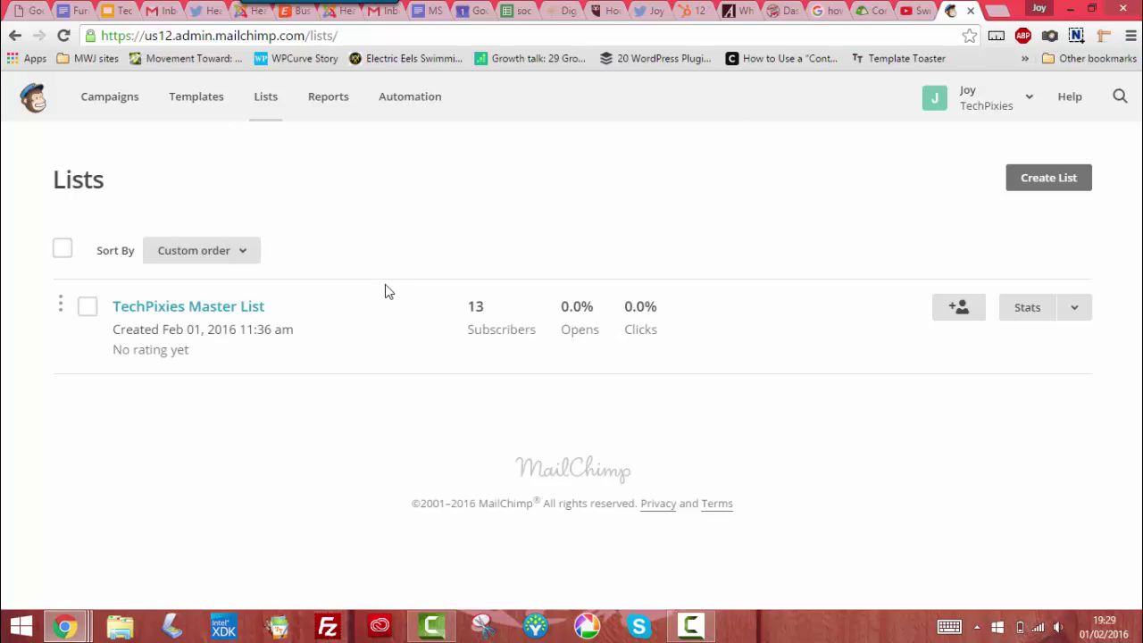
click(1068, 314)
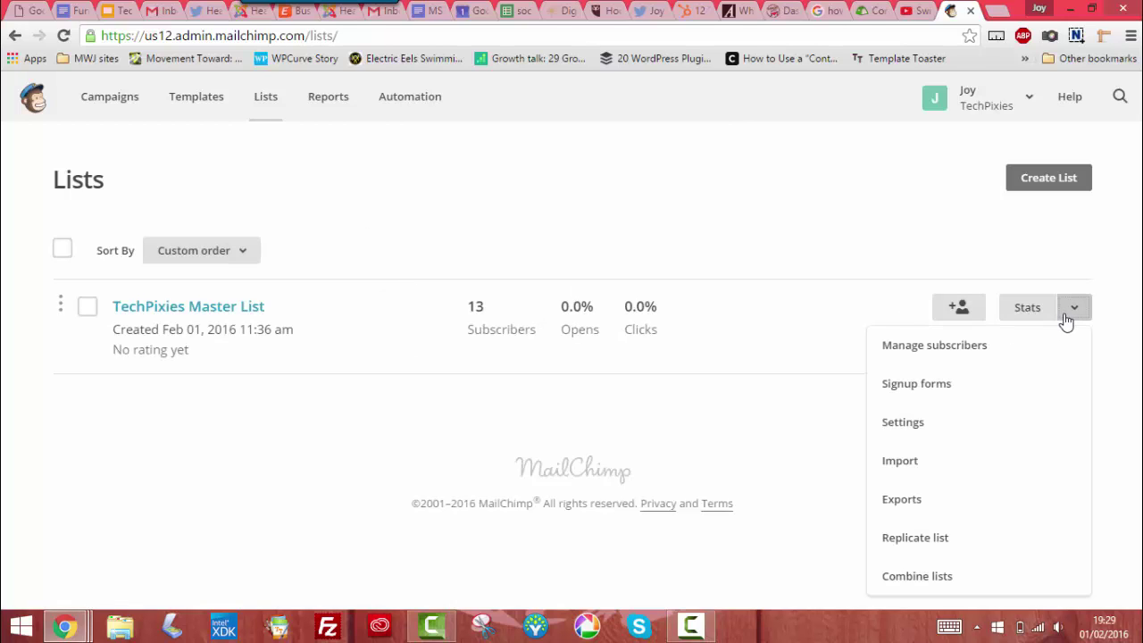
click(251, 307)
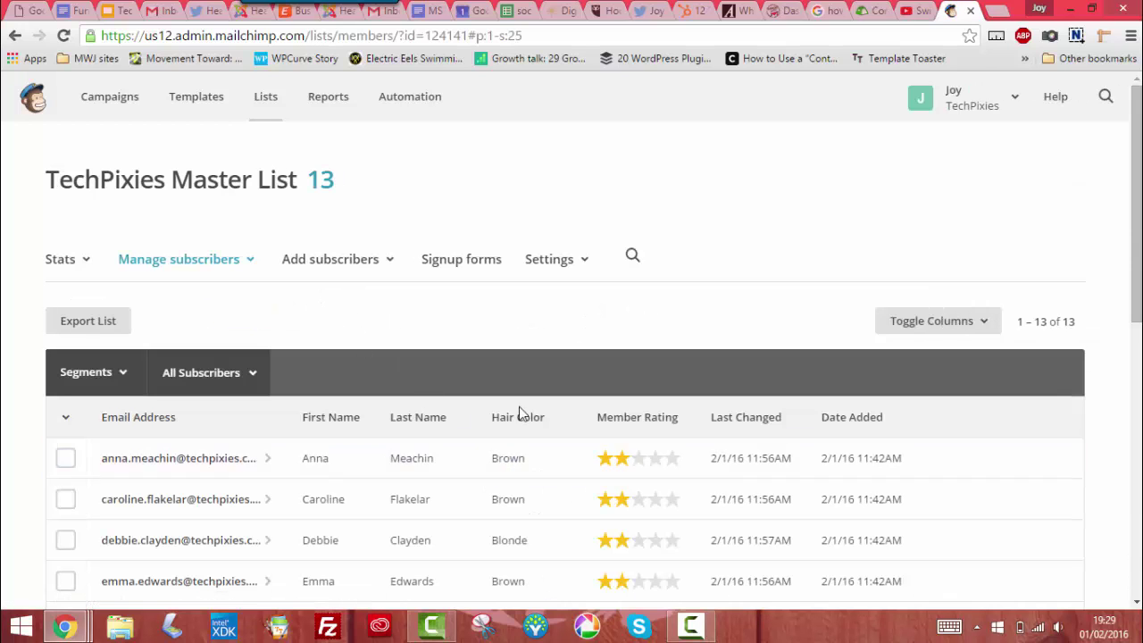
click(249, 266)
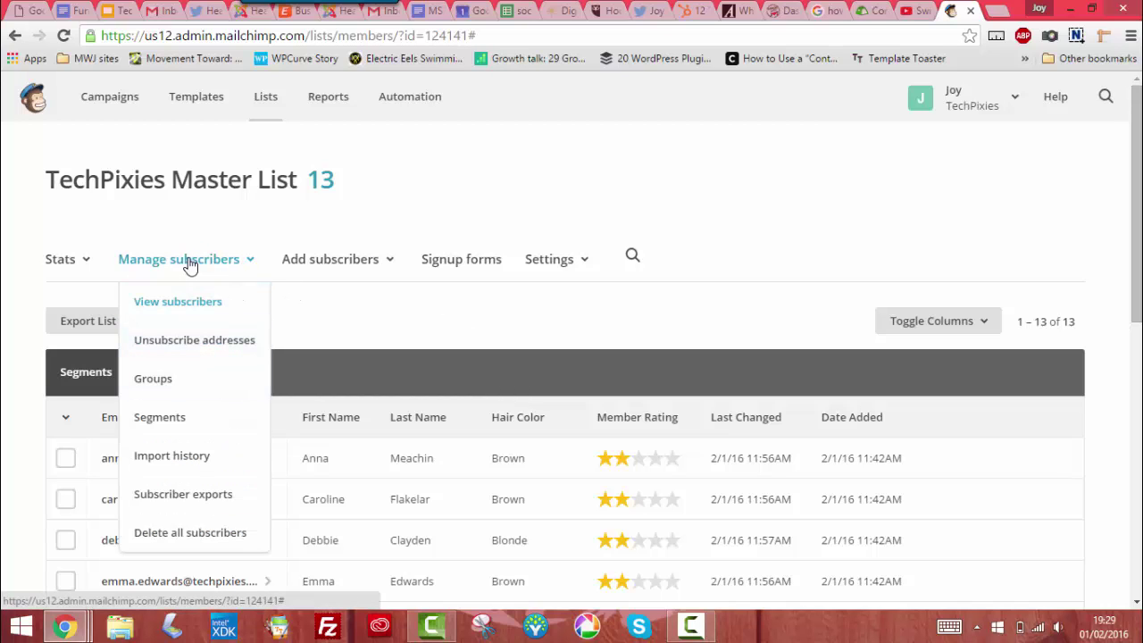
click(256, 102)
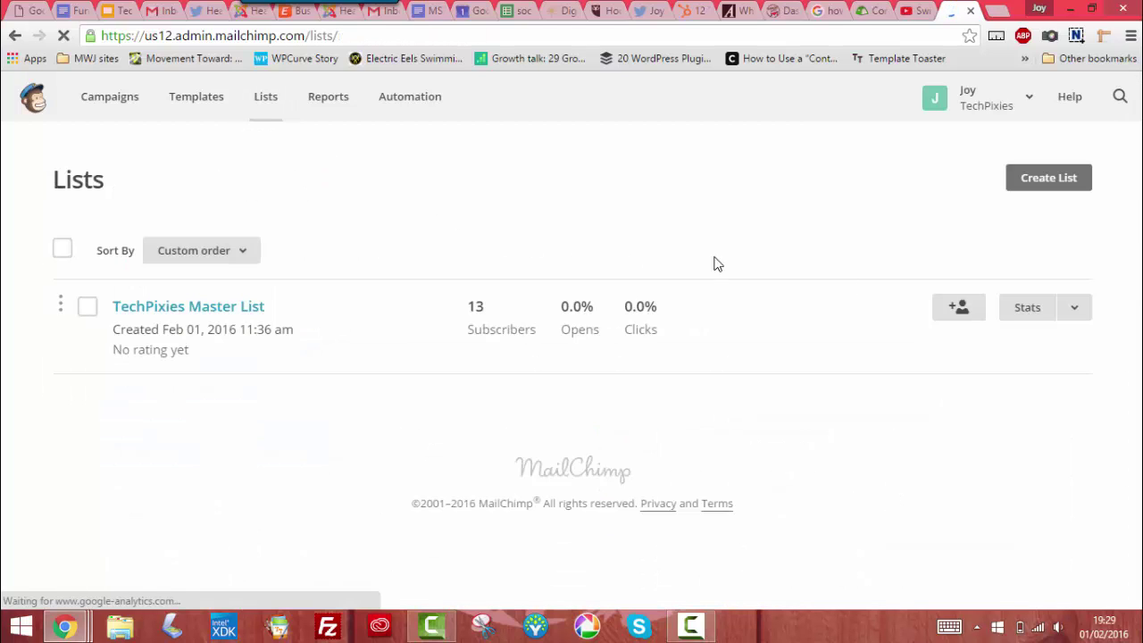
click(1071, 307)
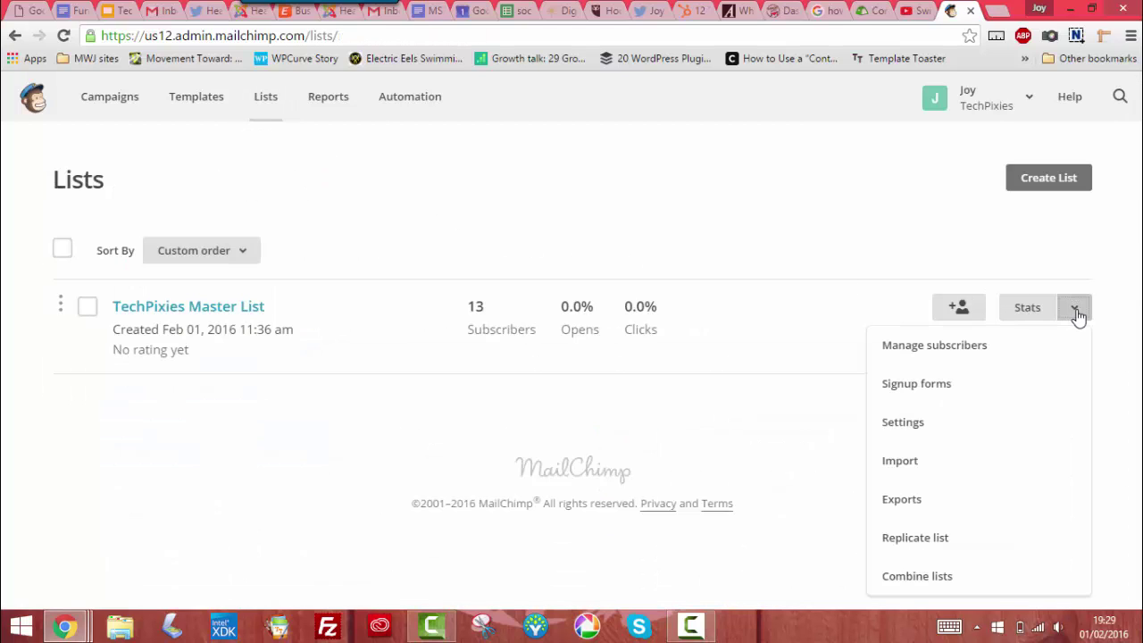
click(1031, 345)
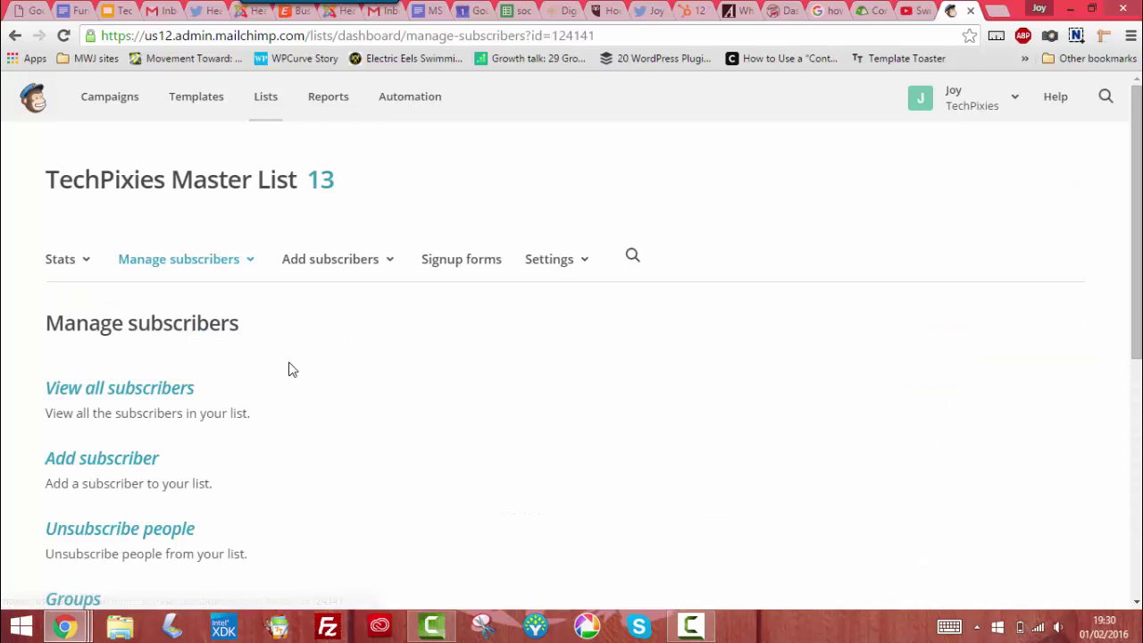
click(265, 100)
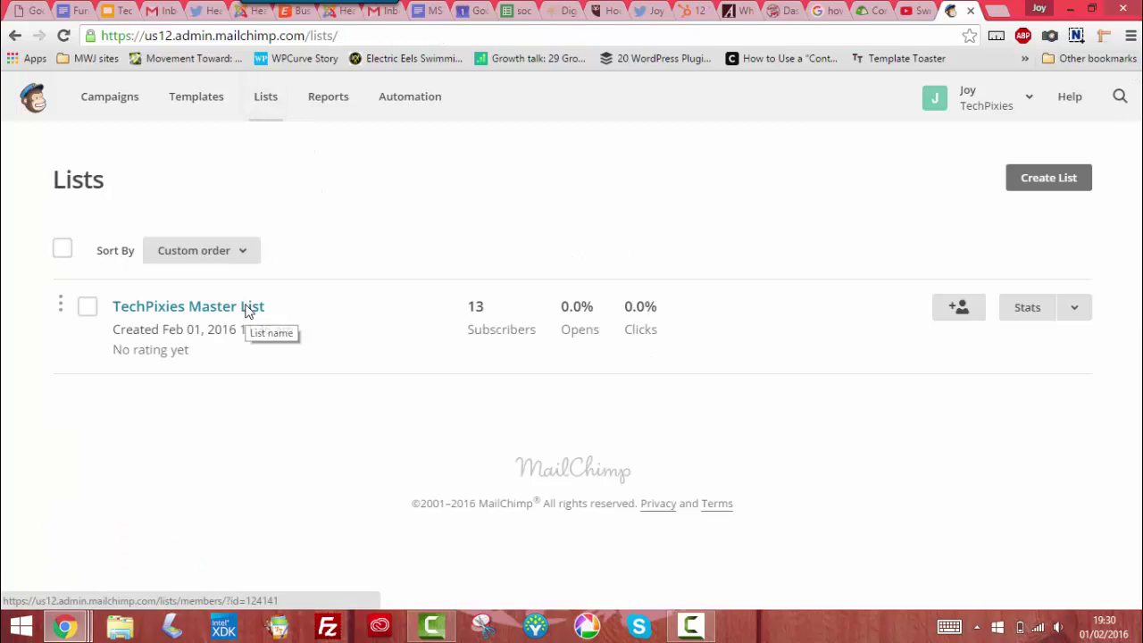
click(250, 307)
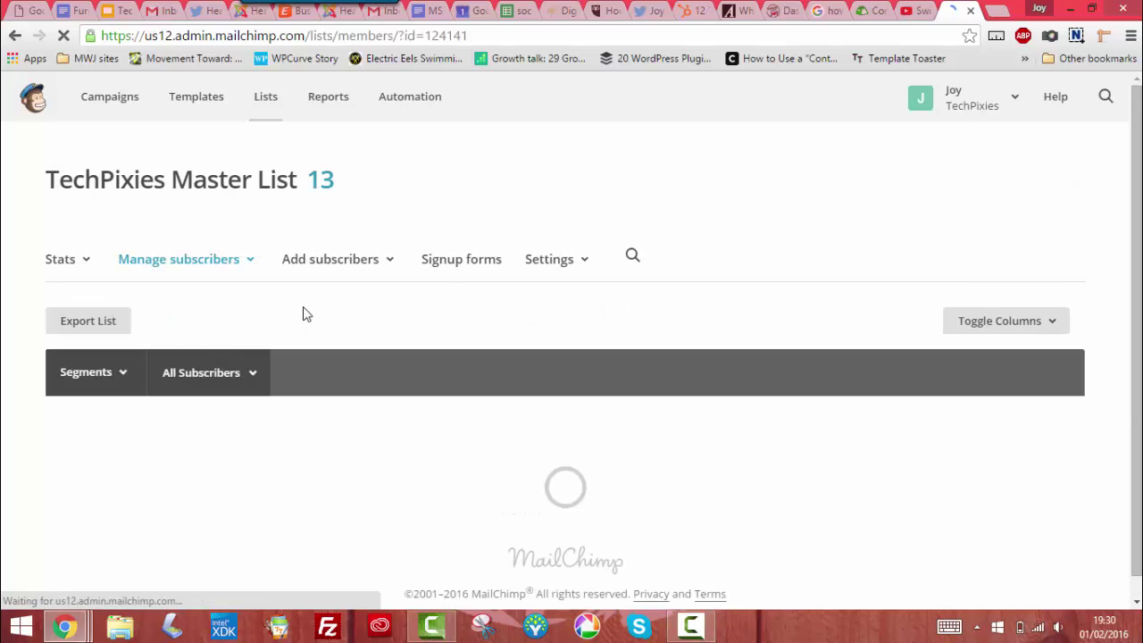
click(239, 269)
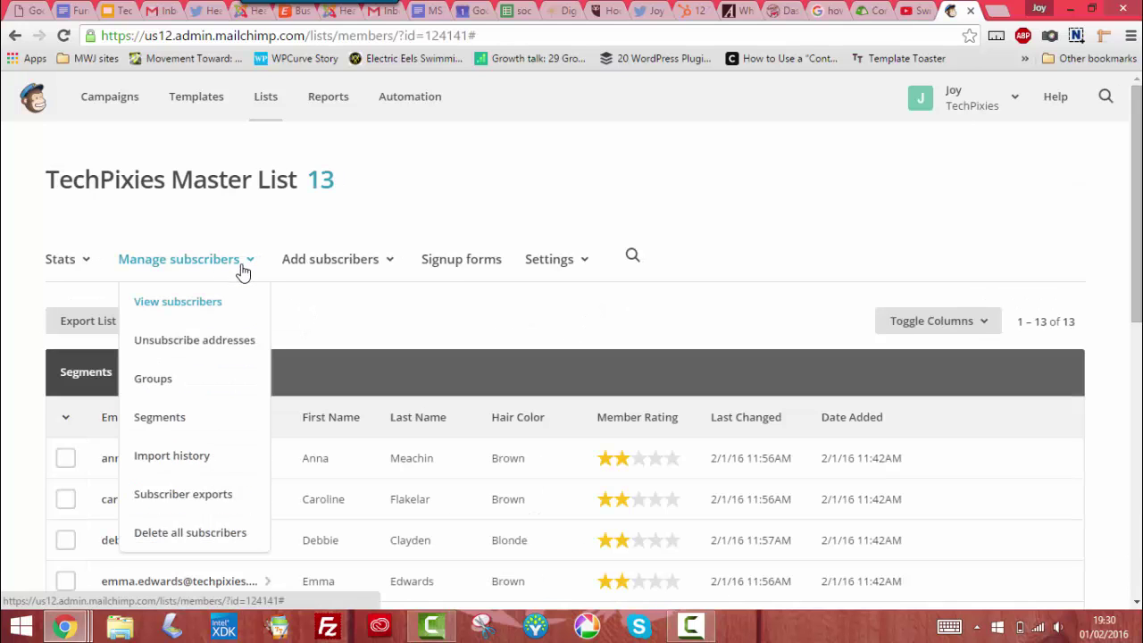
click(223, 381)
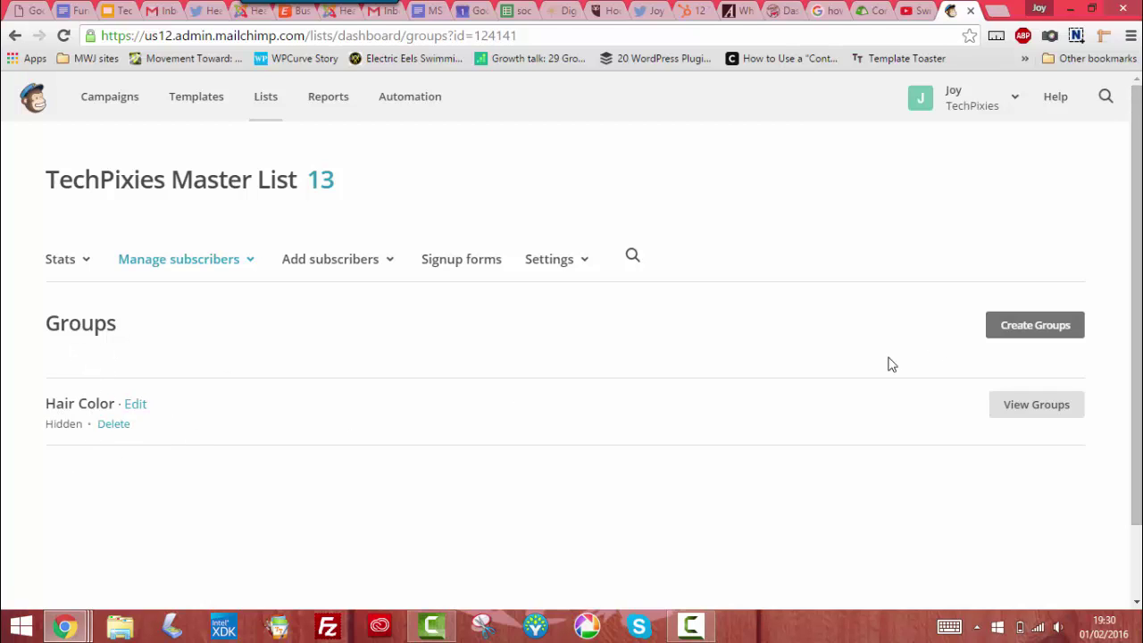
Start a new group category and title it 'Type'.
click(1028, 327)
scroll(420, 383, down, 1)
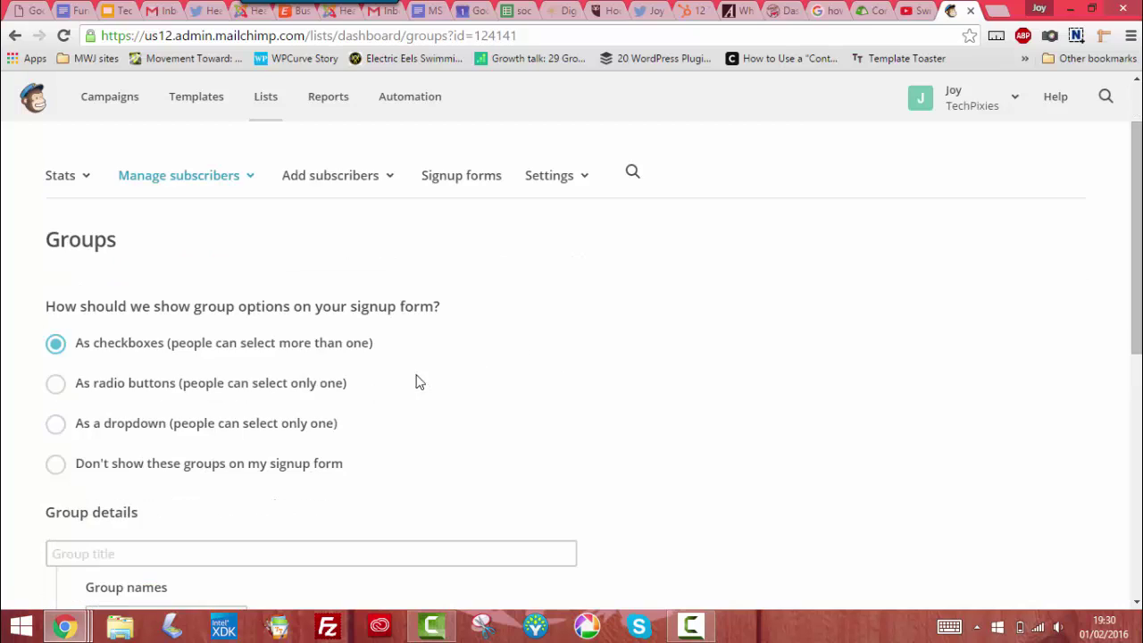
scroll(414, 382, down, 1)
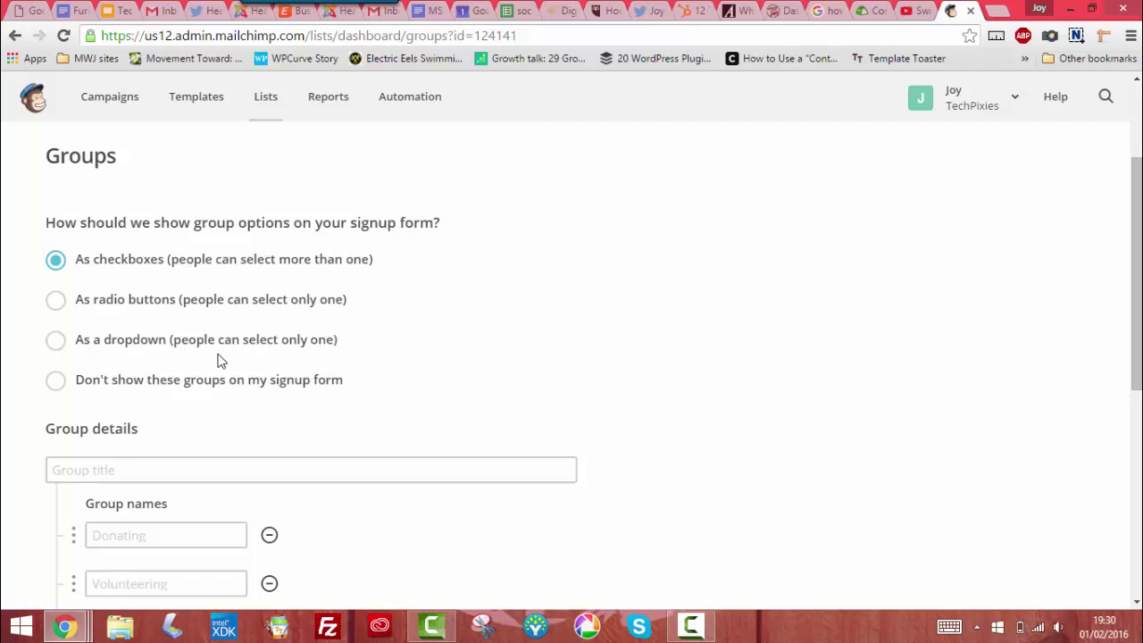
click(224, 467)
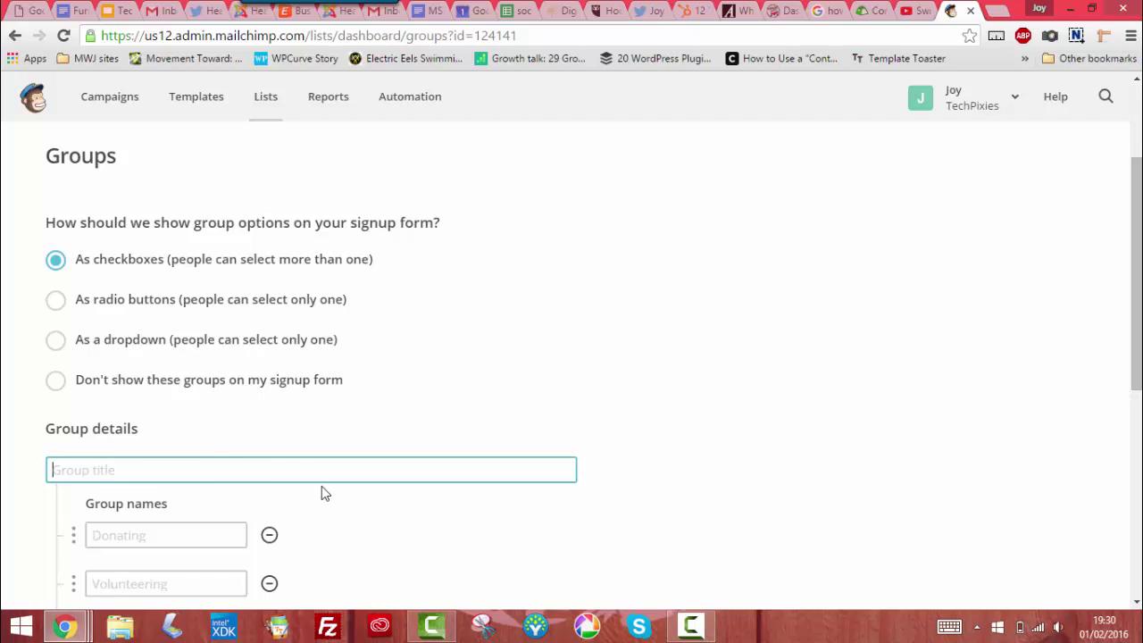
text(Type of)
key(BackSpace)
key(BackSpace)
key(Tab)
Name the groups 'TechPixie' and 'Sponsor', drop the empty third field, and save.
text(TechPixies)
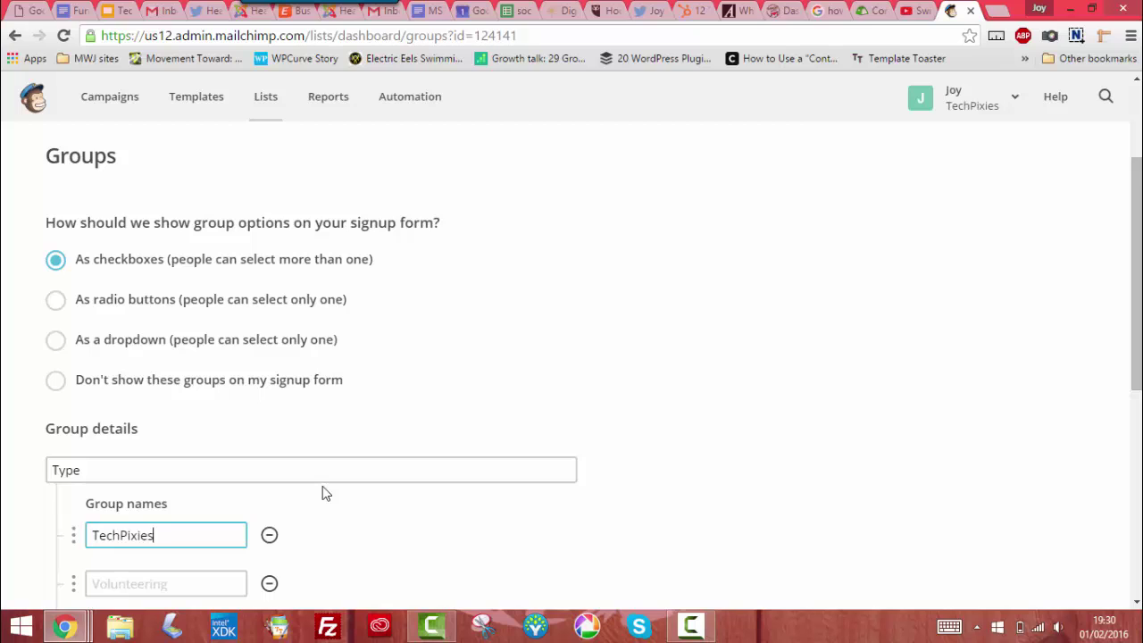
key(BackSpace)
key(Tab)
text(s)
key(BackSpace)
text(Sponsor)
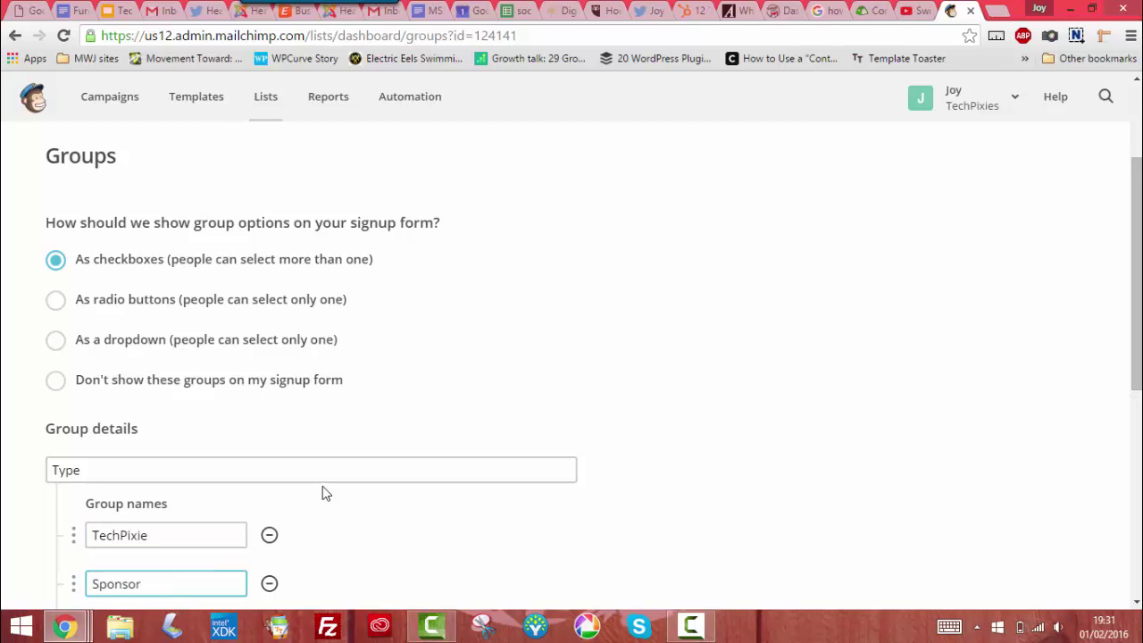
scroll(402, 499, down, 2)
click(270, 465)
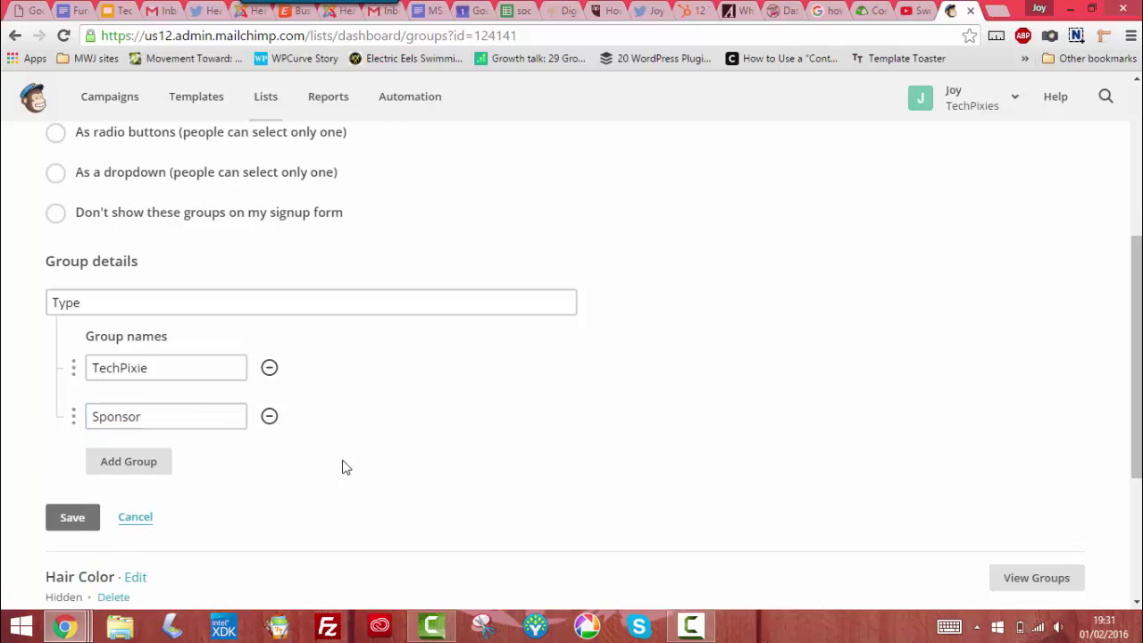
click(85, 518)
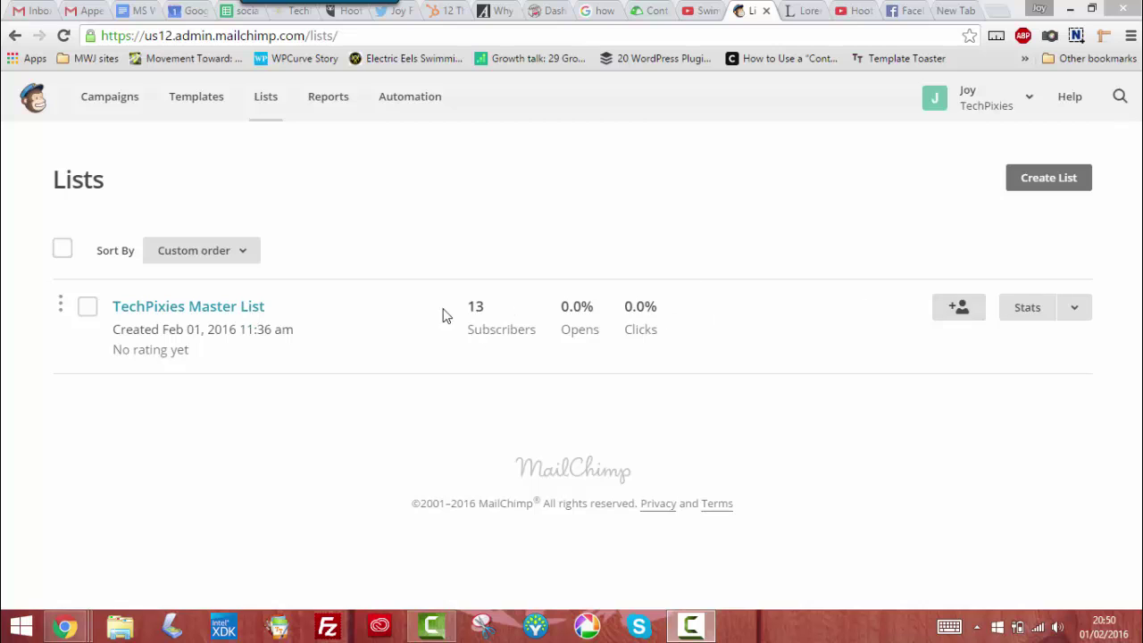
Select three subscribers in the master list table and check the add-to-group options without assigning anything.
click(234, 311)
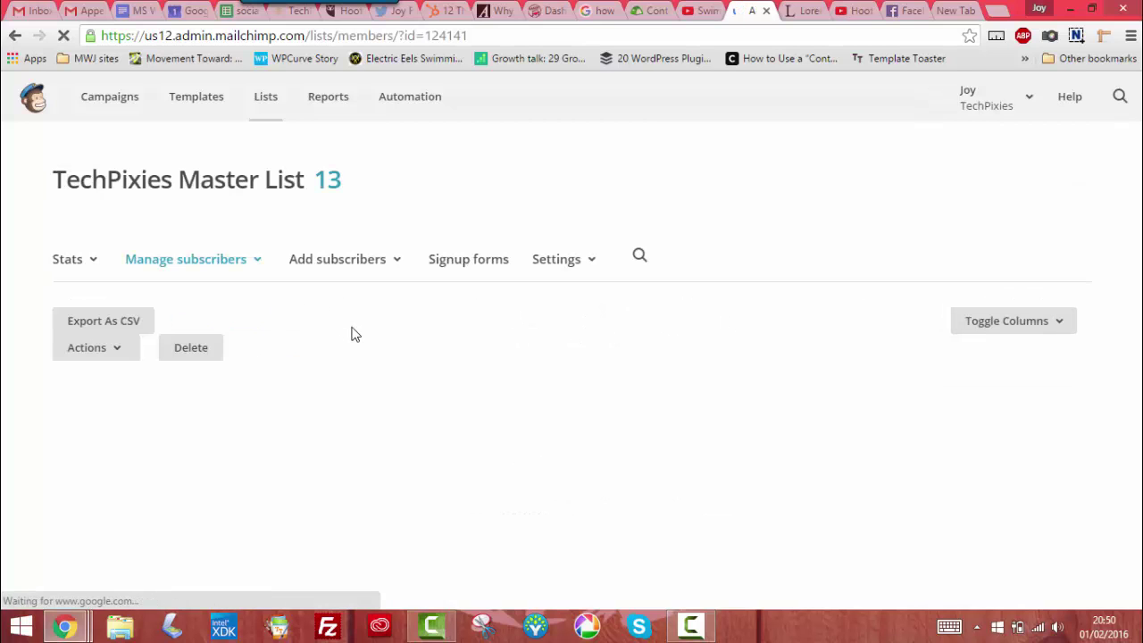
scroll(223, 437, down, 1)
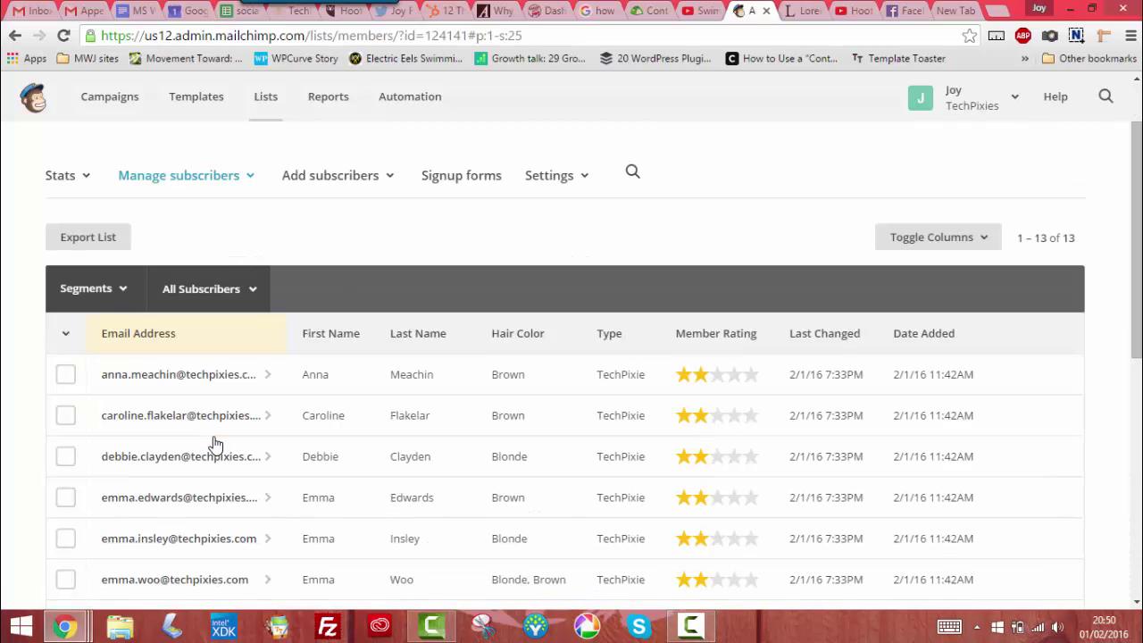
click(65, 374)
click(68, 420)
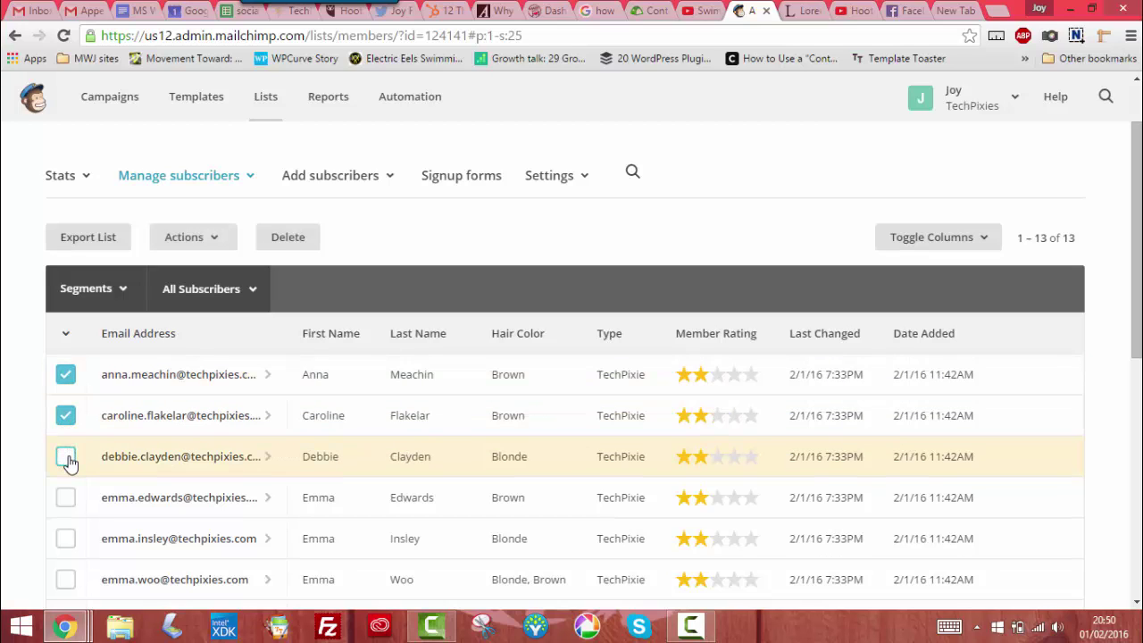
click(66, 458)
click(204, 246)
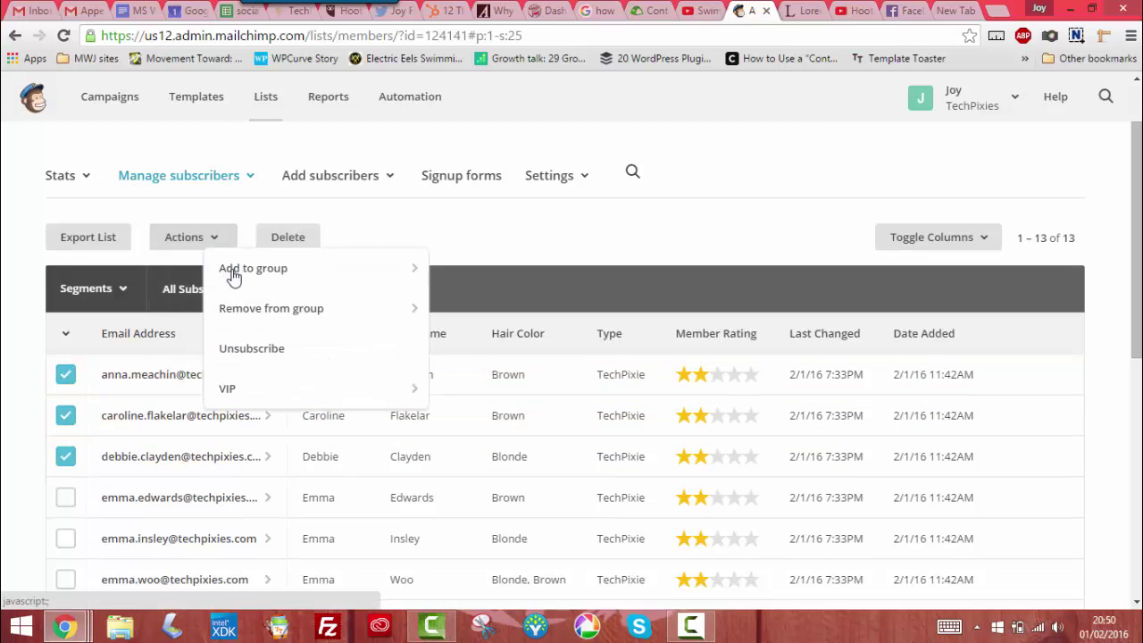
mouse_move(235, 274)
mouse_move(443, 280)
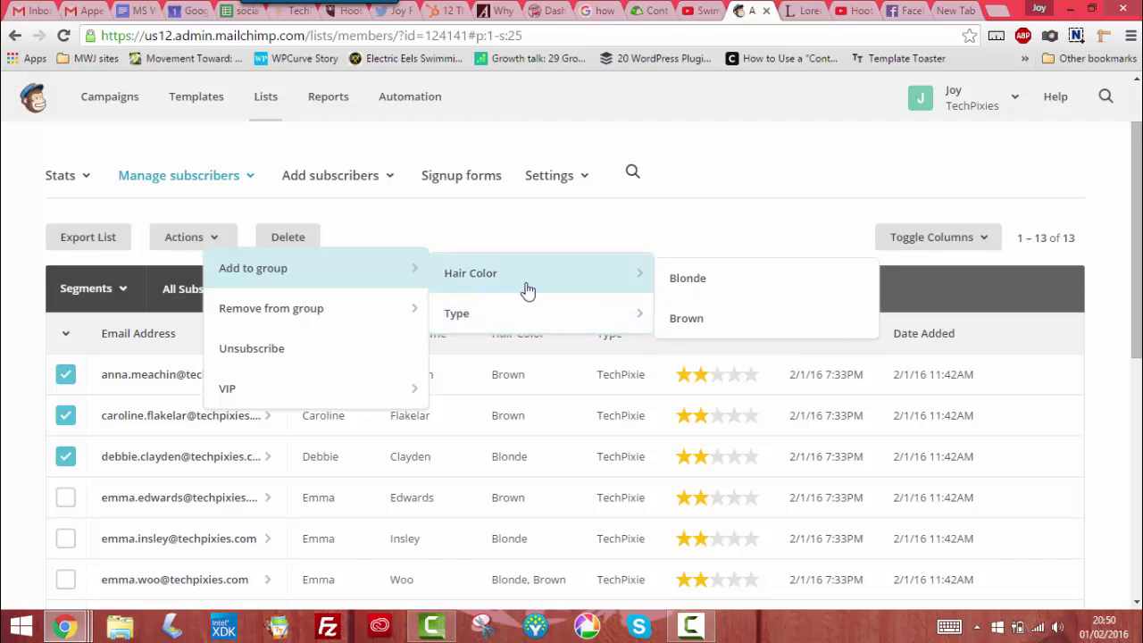
click(224, 242)
mouse_move(345, 267)
click(530, 239)
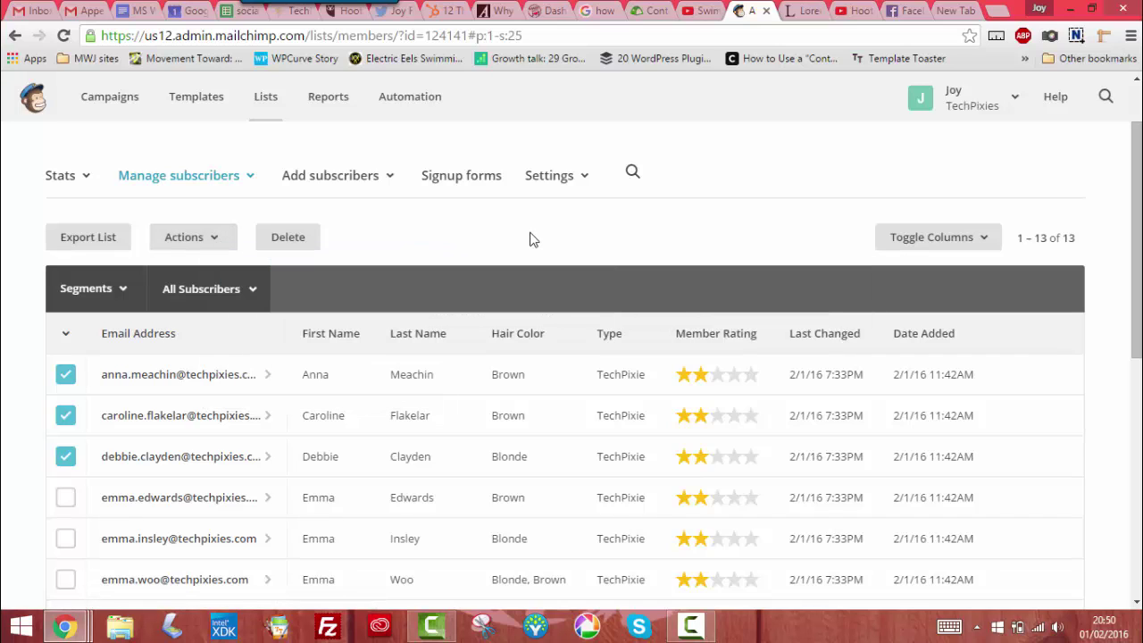
scroll(530, 240, up, 1)
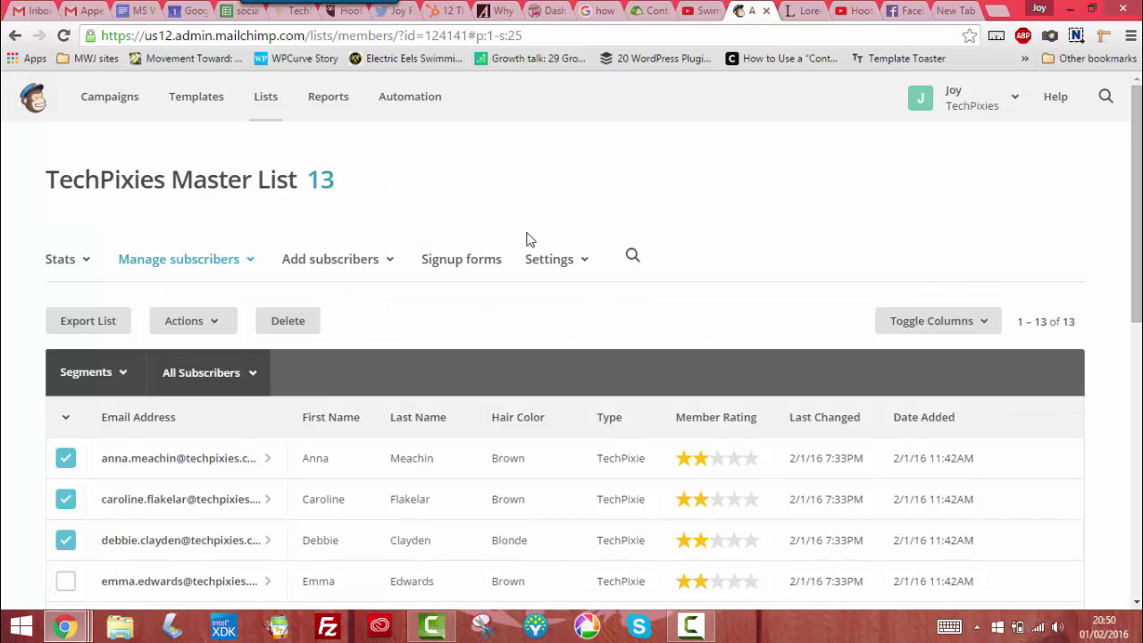
Open the list's Groups page and view the Blonde and Brown groups inside Hair Color.
click(247, 264)
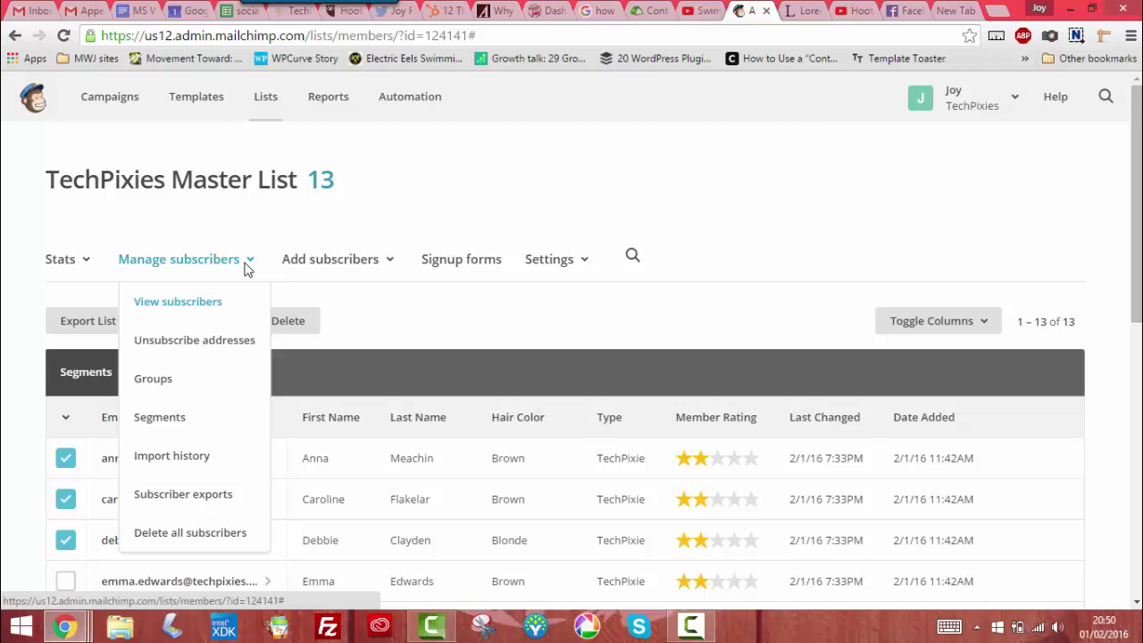
click(224, 383)
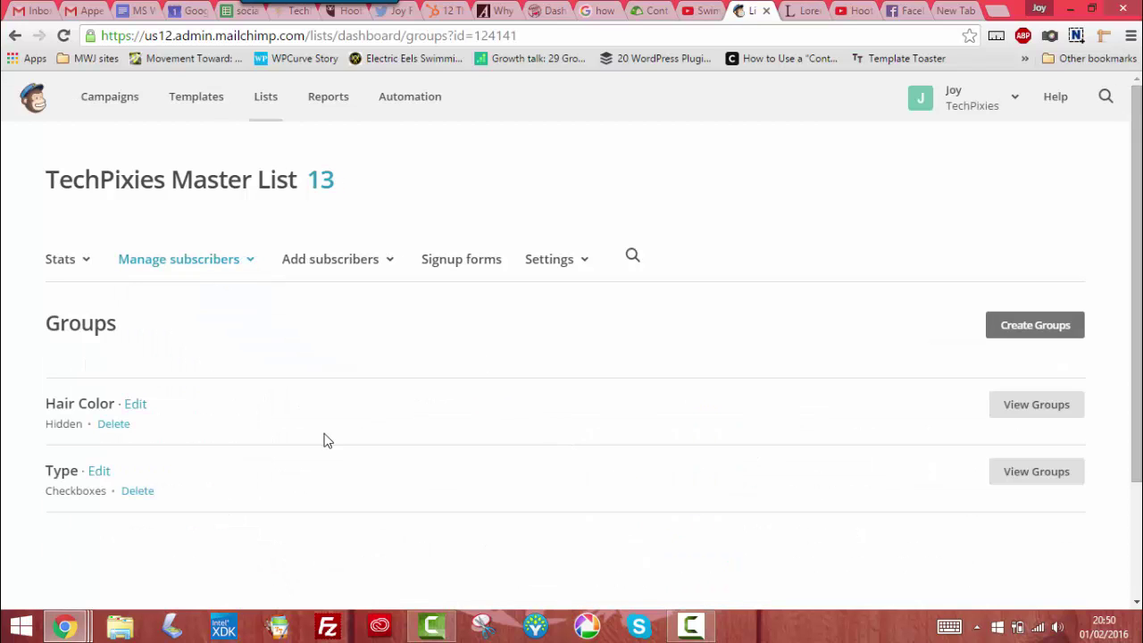
click(1041, 409)
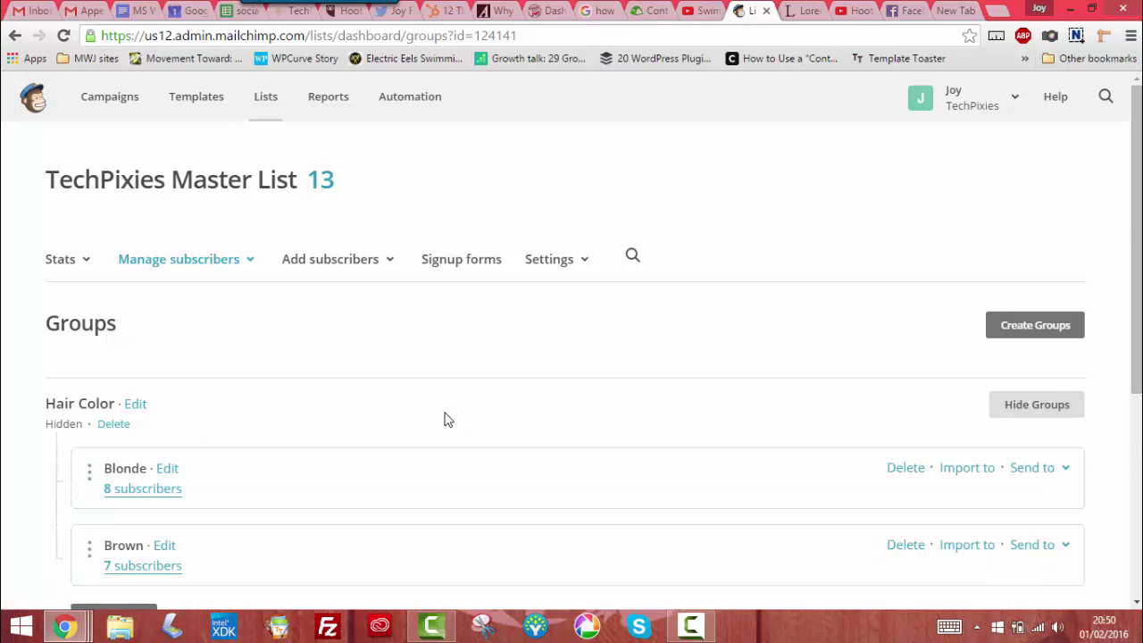
scroll(443, 419, down, 3)
scroll(335, 408, up, 1)
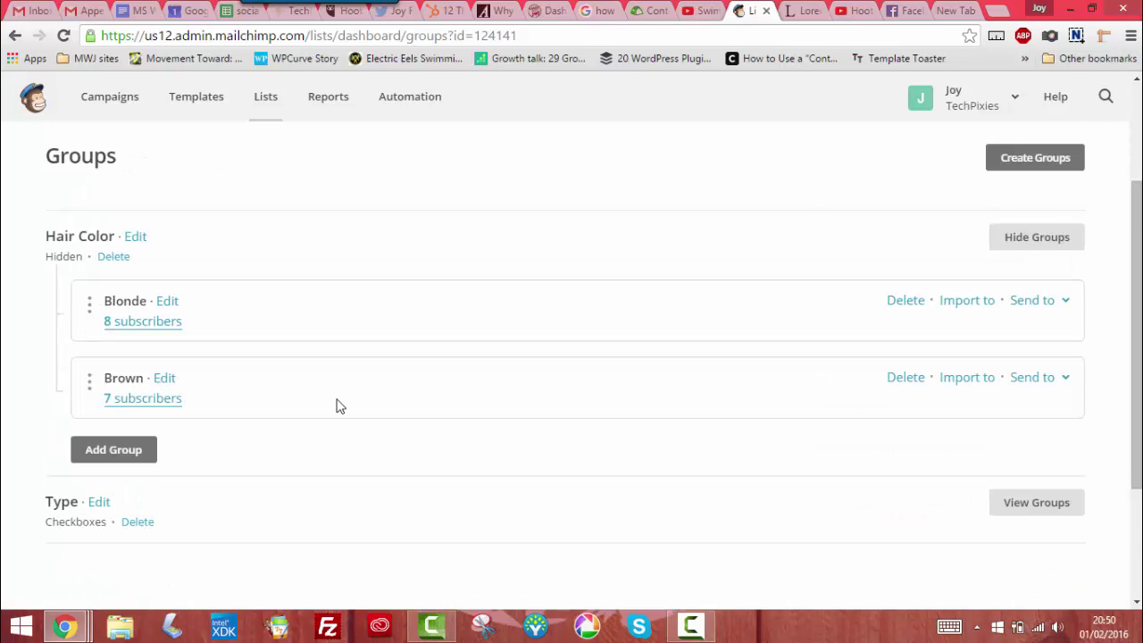
Start a copy/paste import, paste the 13 subscriber rows, and accept the possible billing-plan upgrade.
click(961, 306)
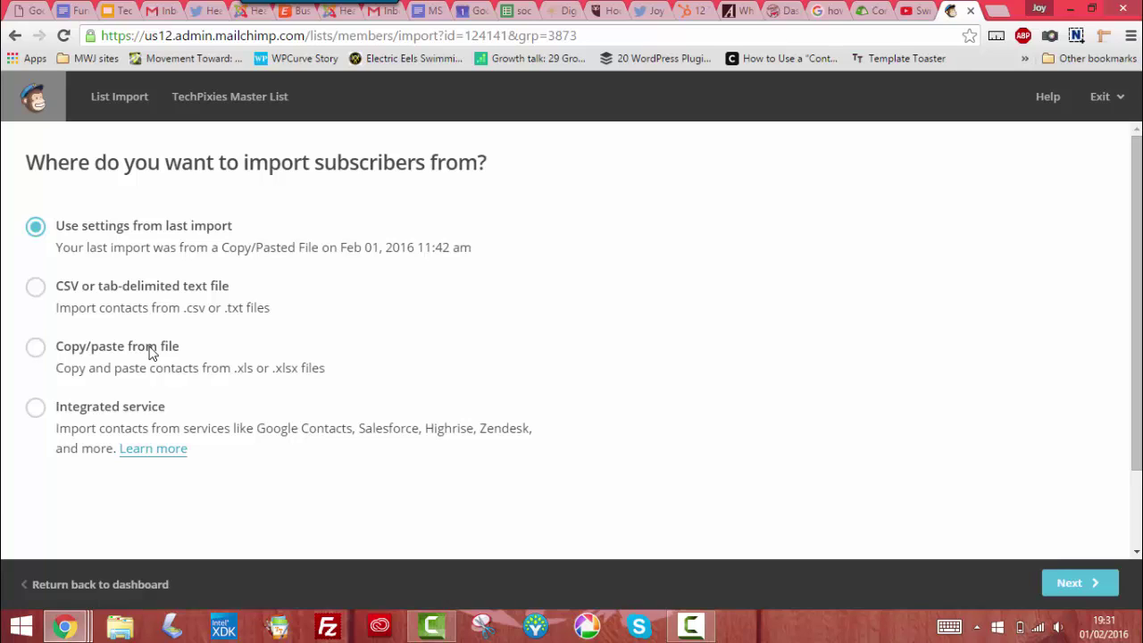
click(172, 352)
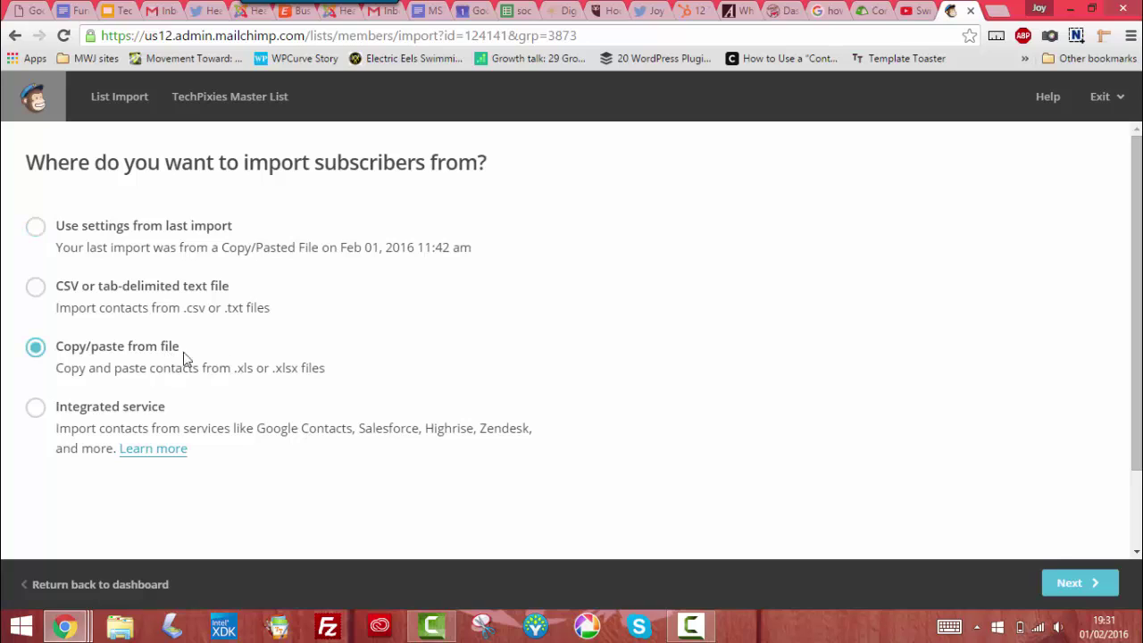
click(1077, 585)
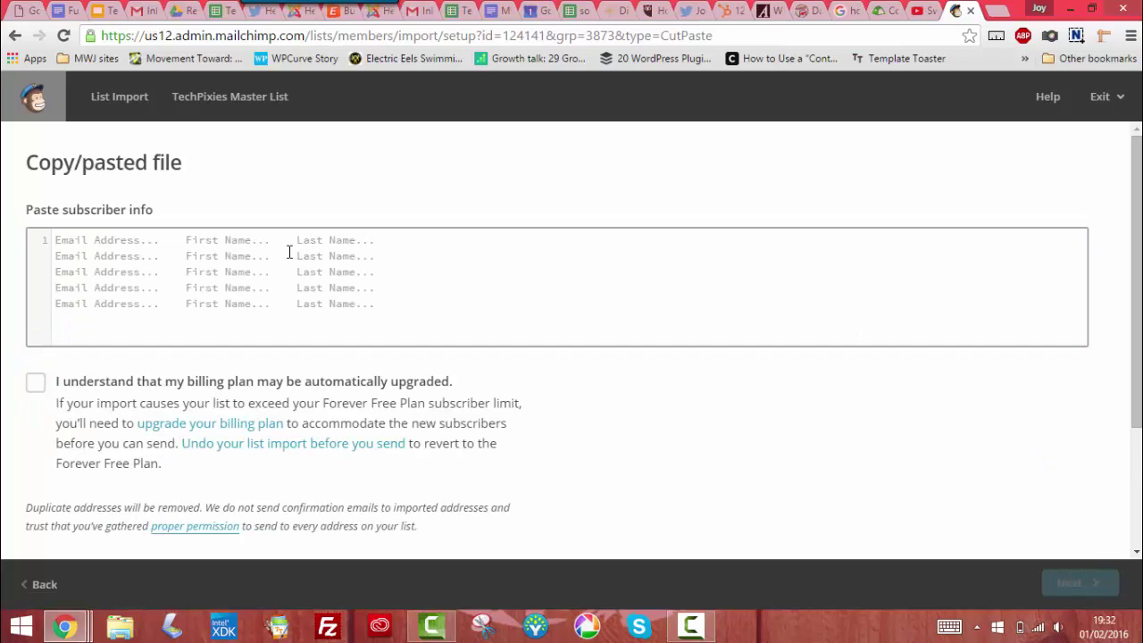
key(ctrl+v)
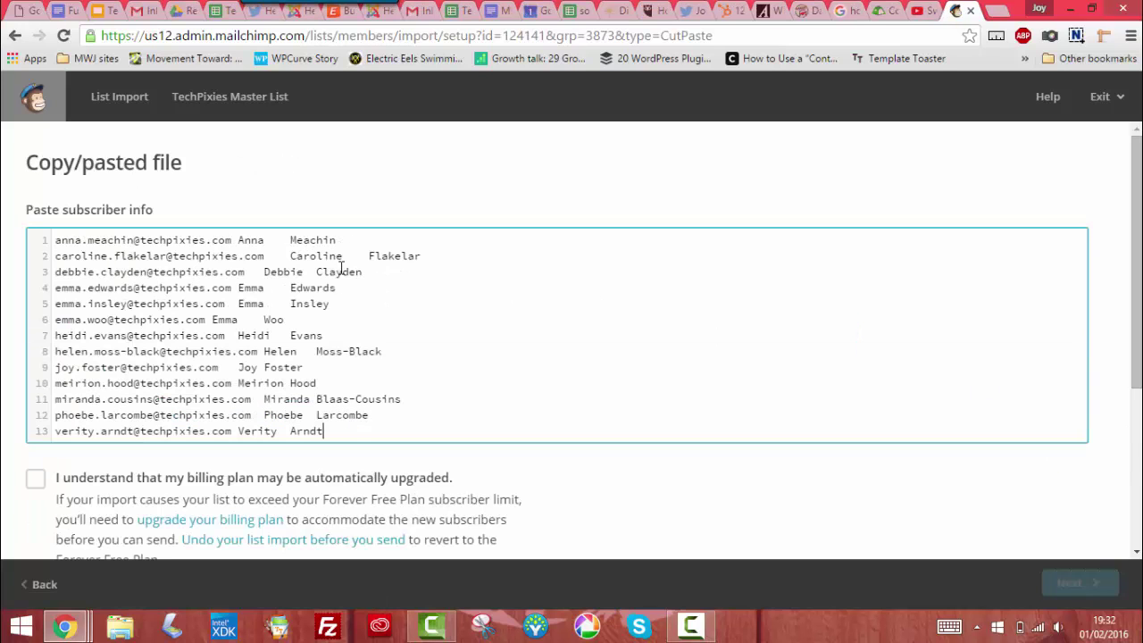
scroll(69, 409, down, 1)
click(37, 400)
Map the three pasted columns to Email Address, First Name and Last Name, then continue to review.
scroll(536, 402, down, 2)
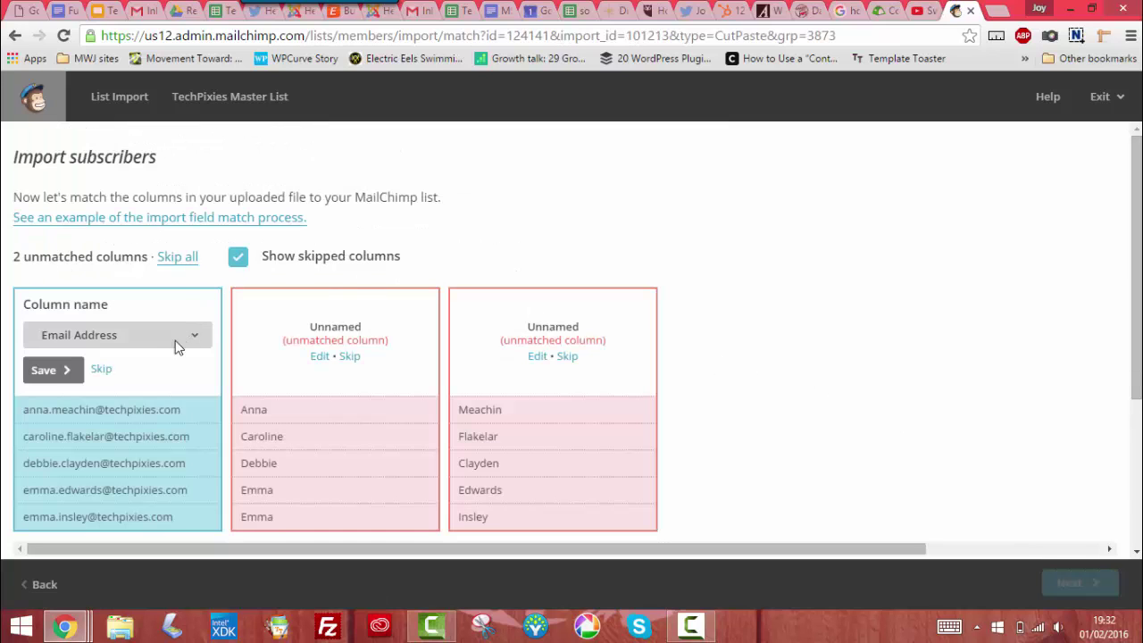
click(43, 370)
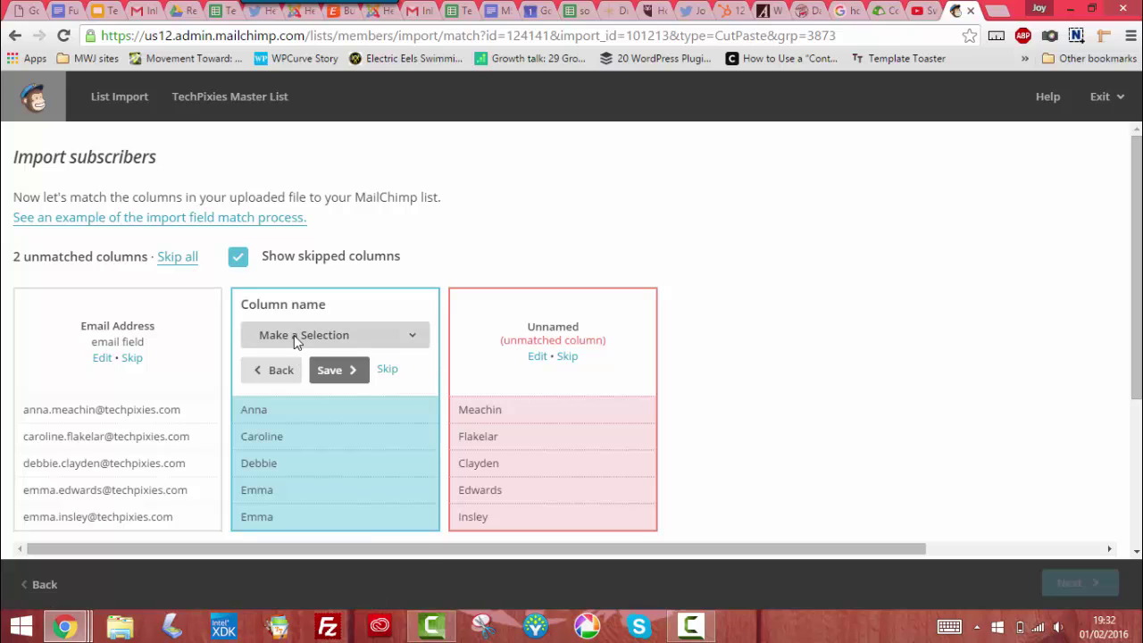
click(293, 335)
click(318, 439)
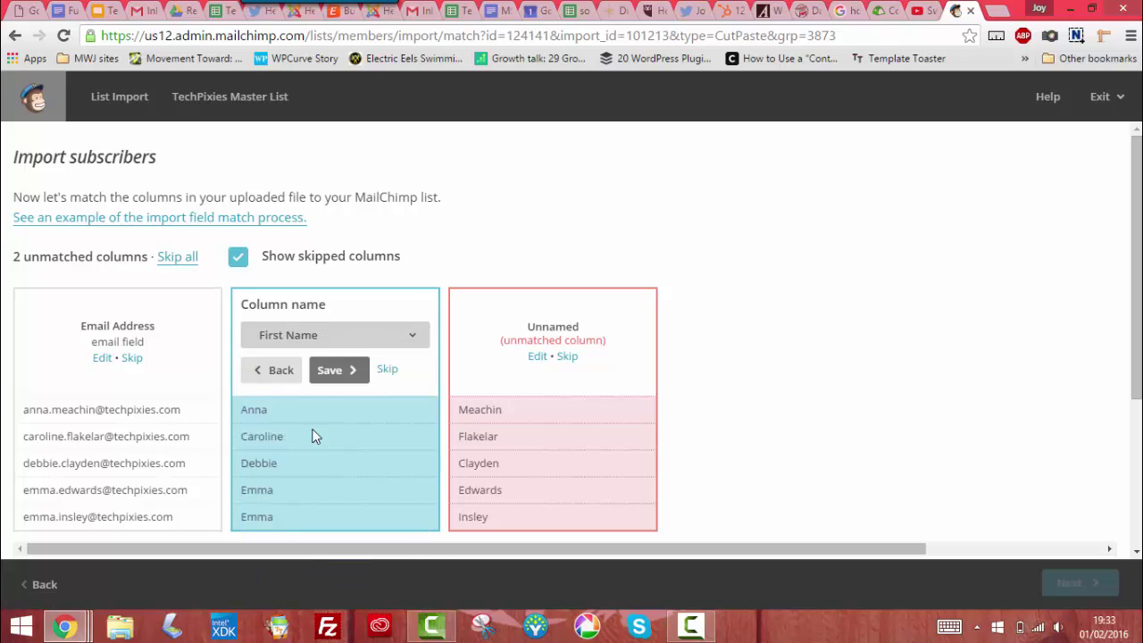
click(336, 378)
click(526, 336)
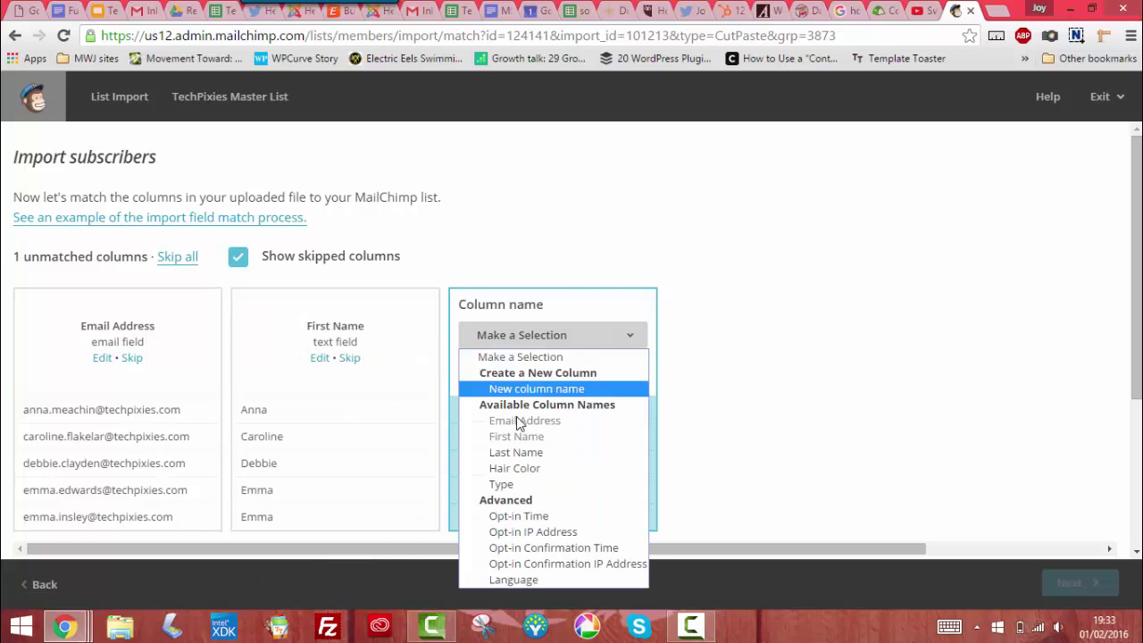
click(518, 452)
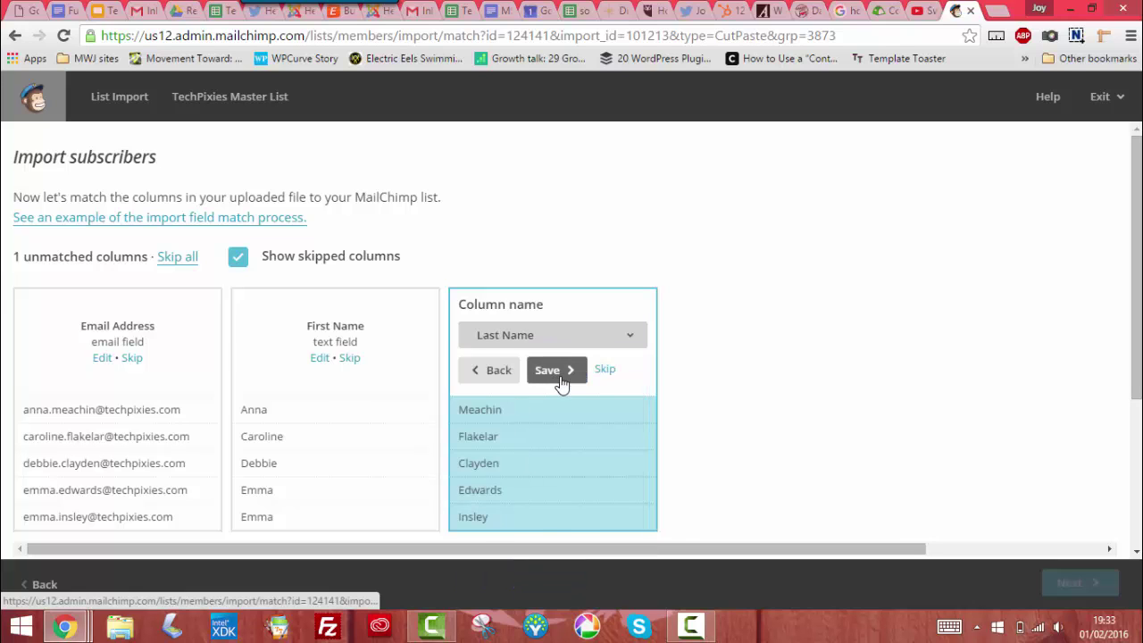
click(559, 371)
scroll(265, 385, down, 3)
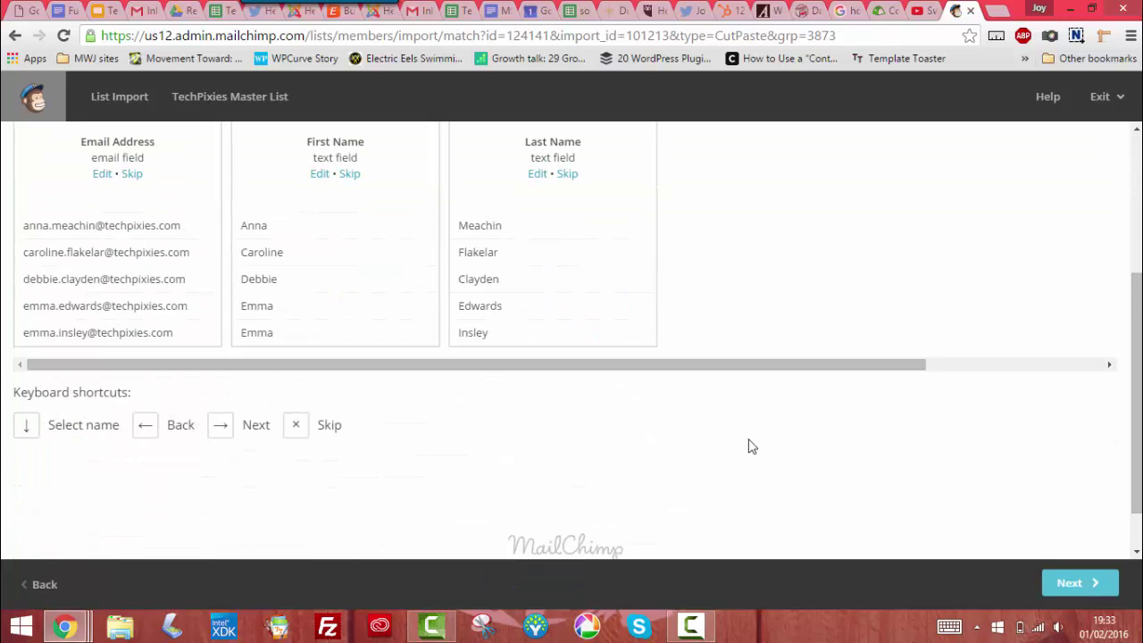
scroll(804, 451, down, 1)
click(1063, 583)
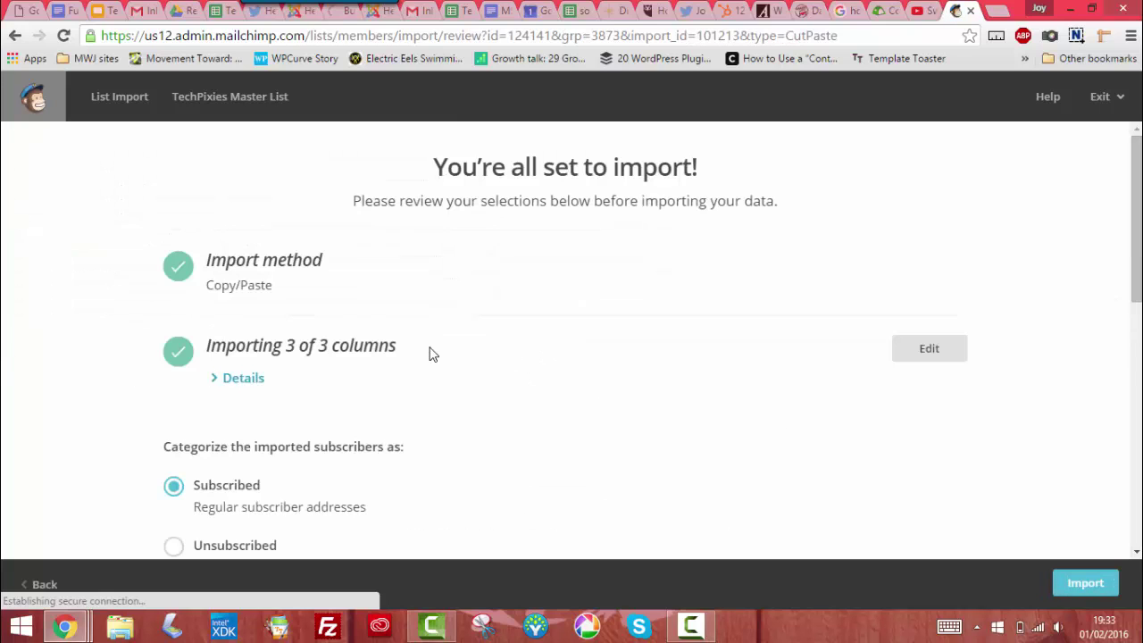
Import the subscribers into Type TechPixie with auto-update of existing subscribers enabled.
scroll(489, 347, down, 1)
scroll(489, 348, down, 3)
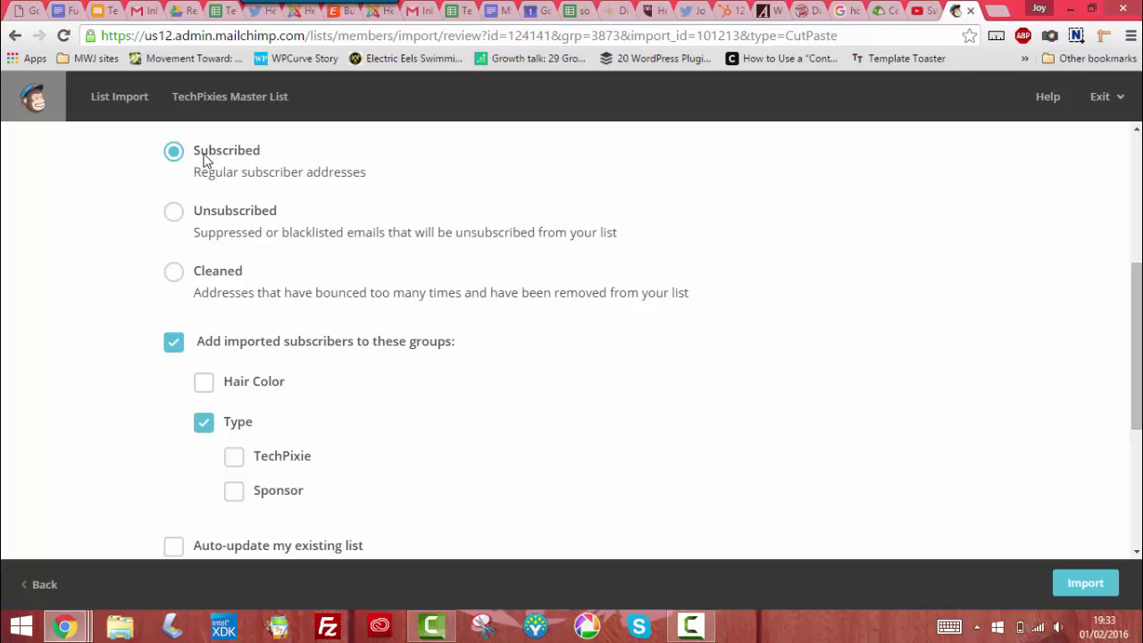
scroll(280, 369, down, 2)
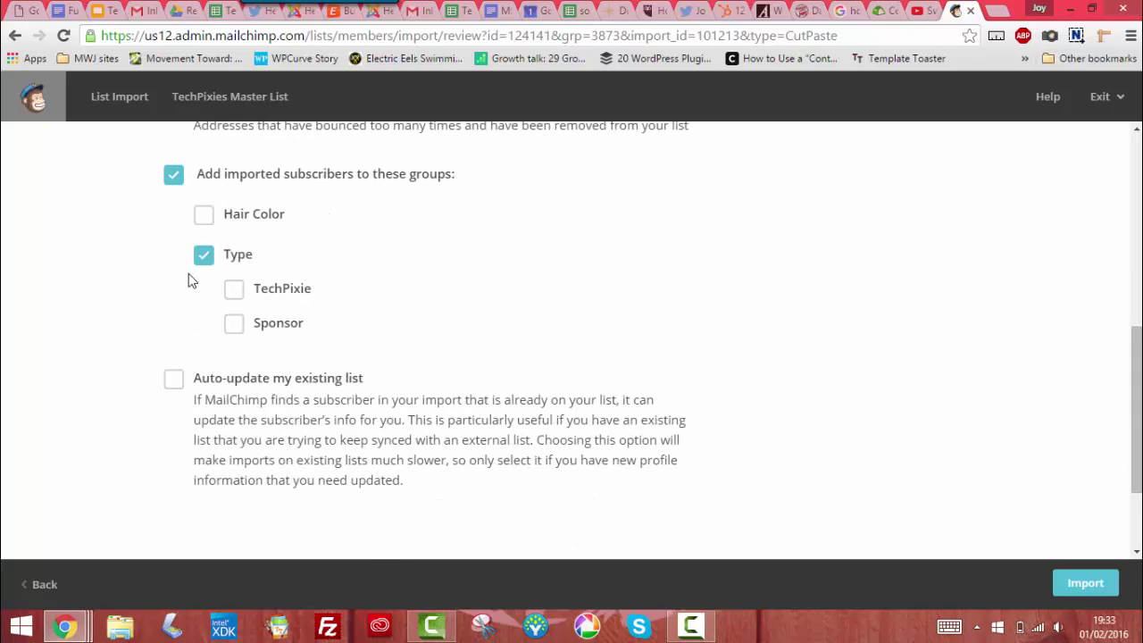
click(243, 294)
click(174, 382)
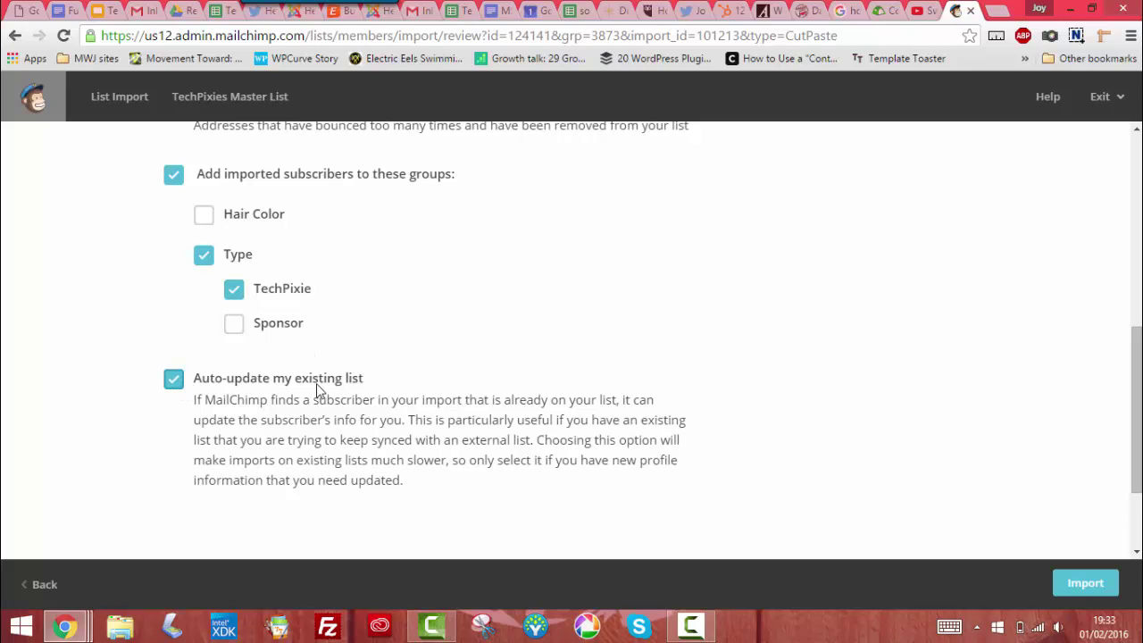
click(1086, 583)
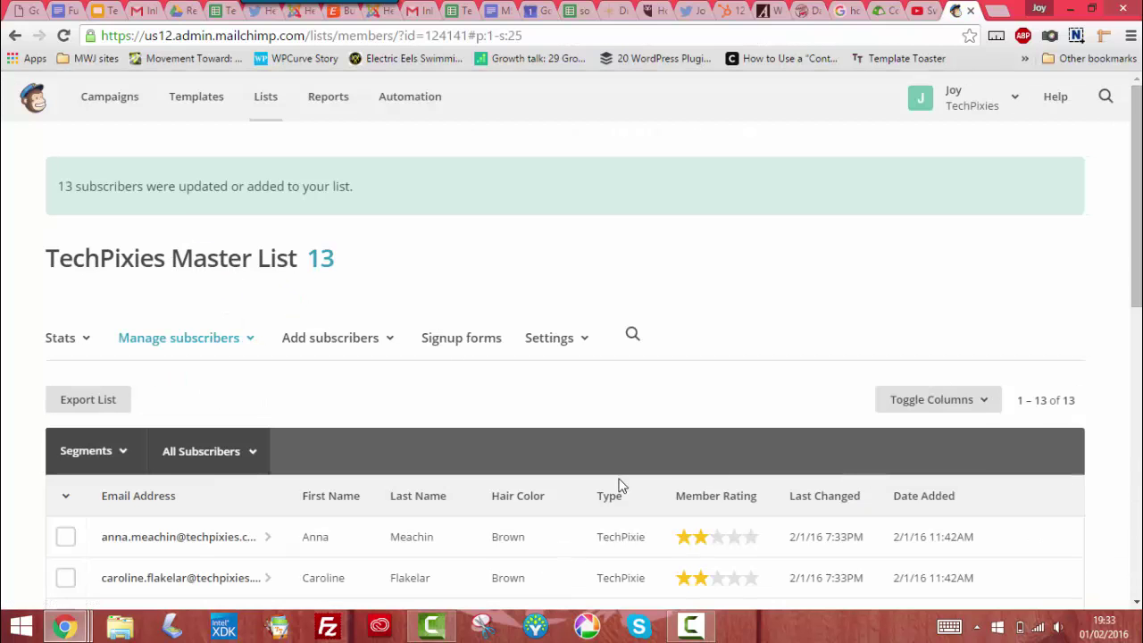
scroll(616, 482, down, 3)
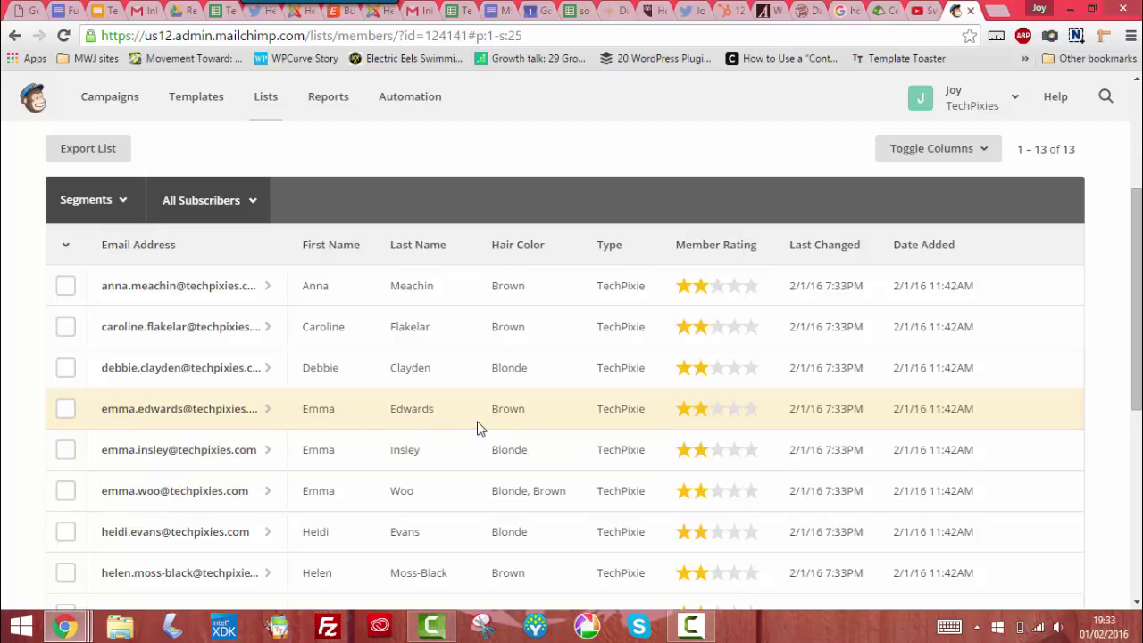
scroll(461, 413, down, 3)
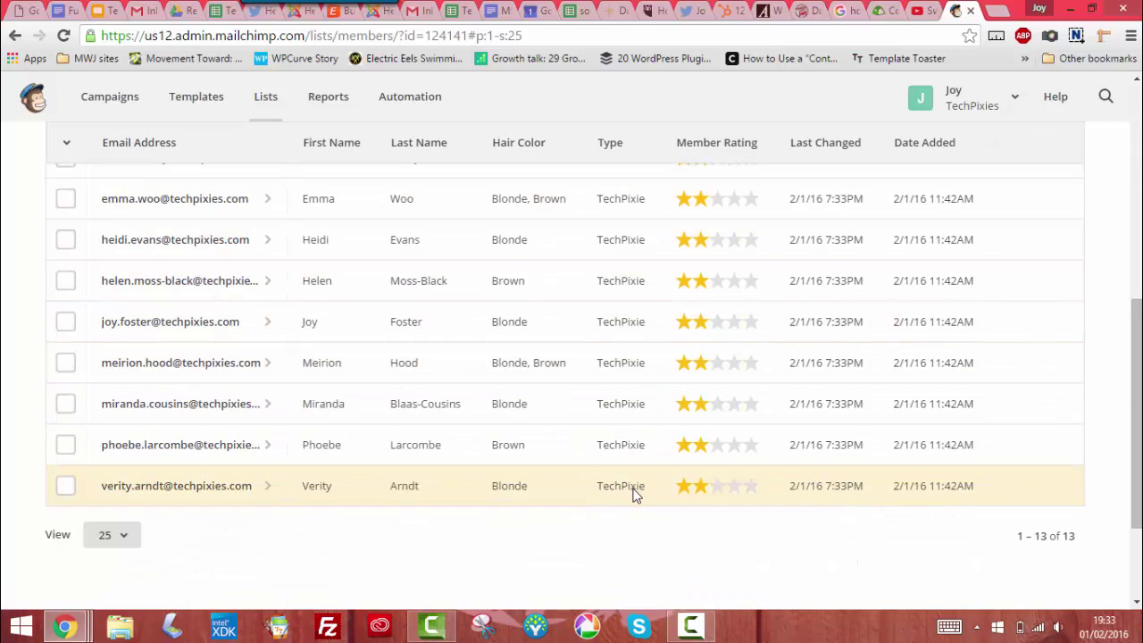
scroll(634, 496, up, 5)
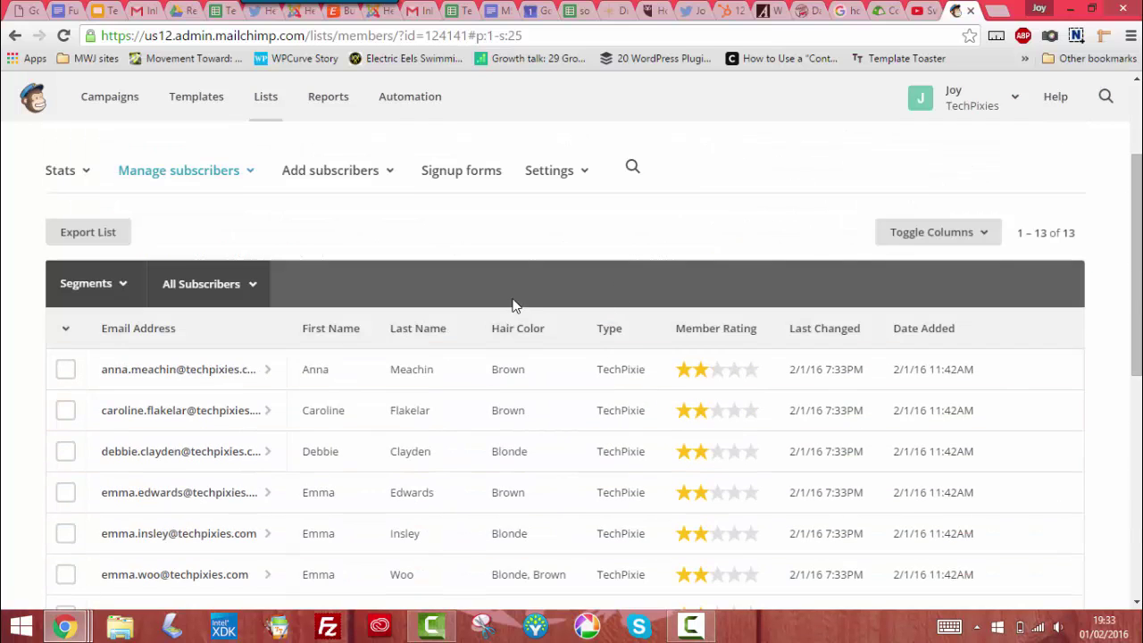